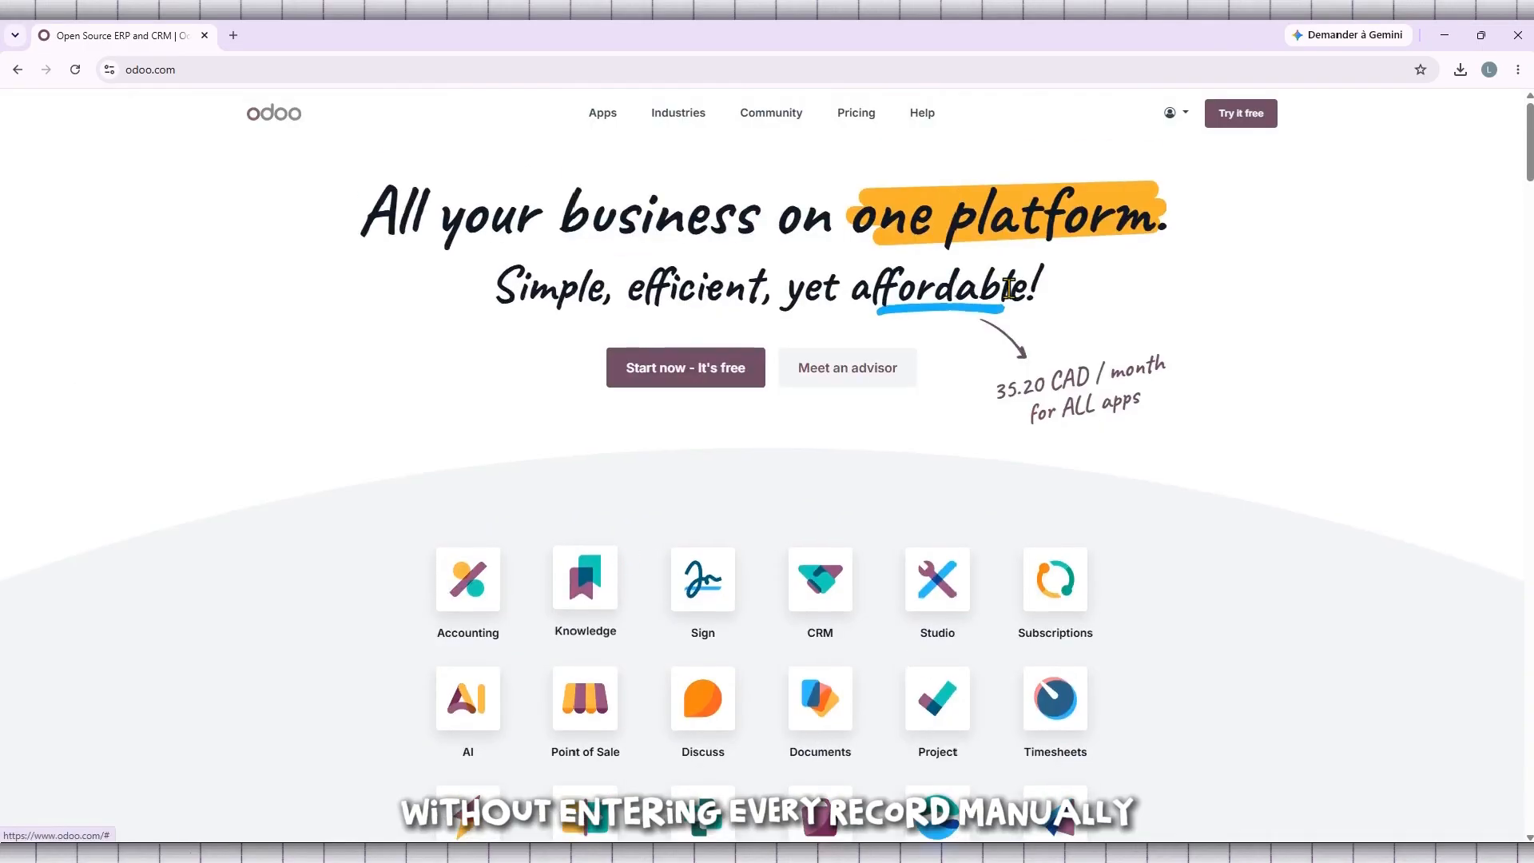
Open the tutoyt database from the account's list of databases.
left_click(1174, 112)
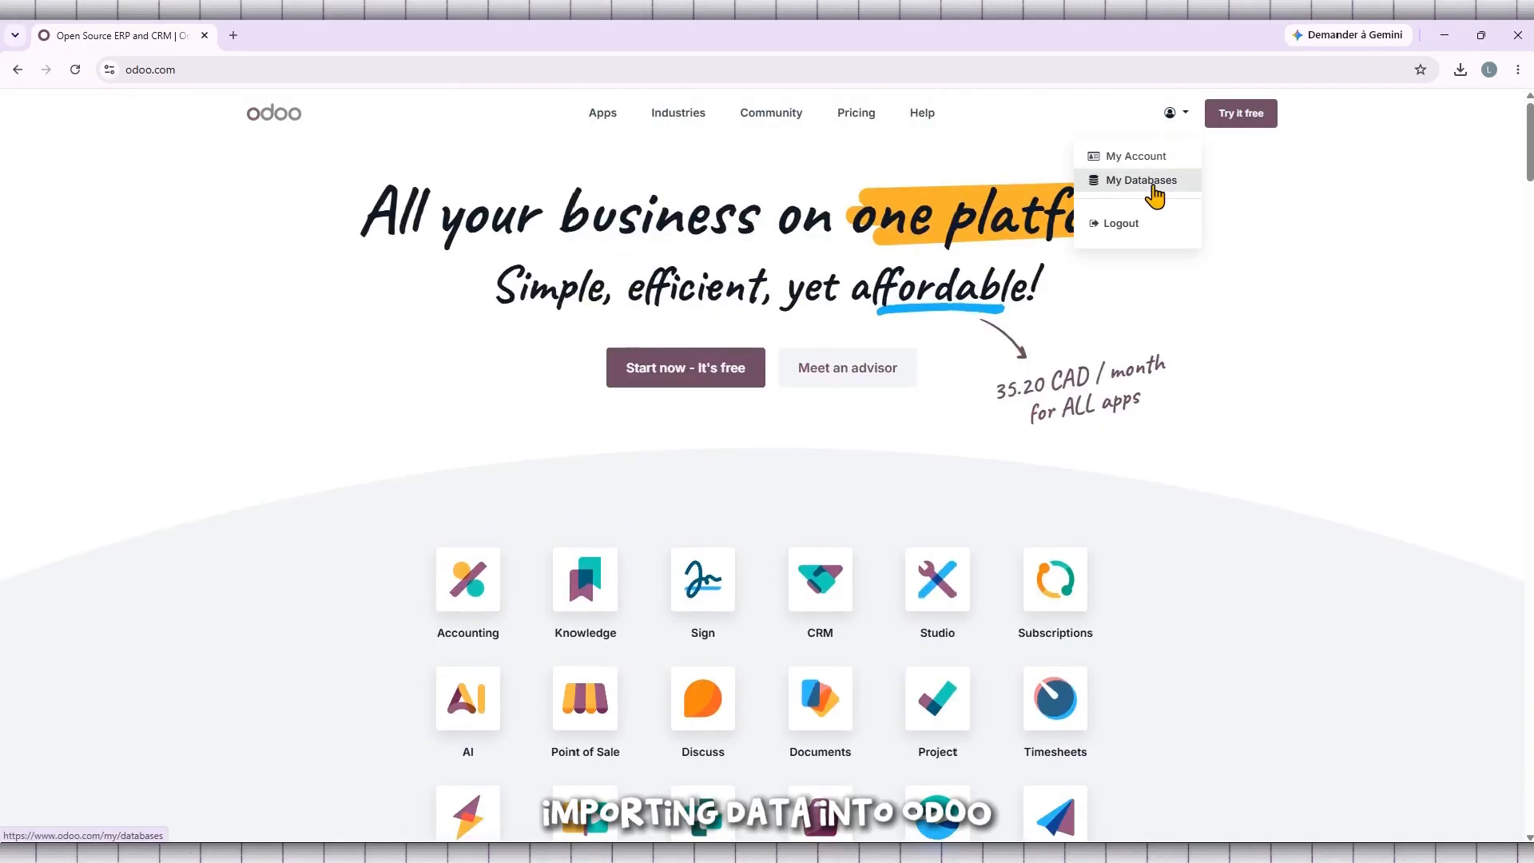
left_click(1154, 186)
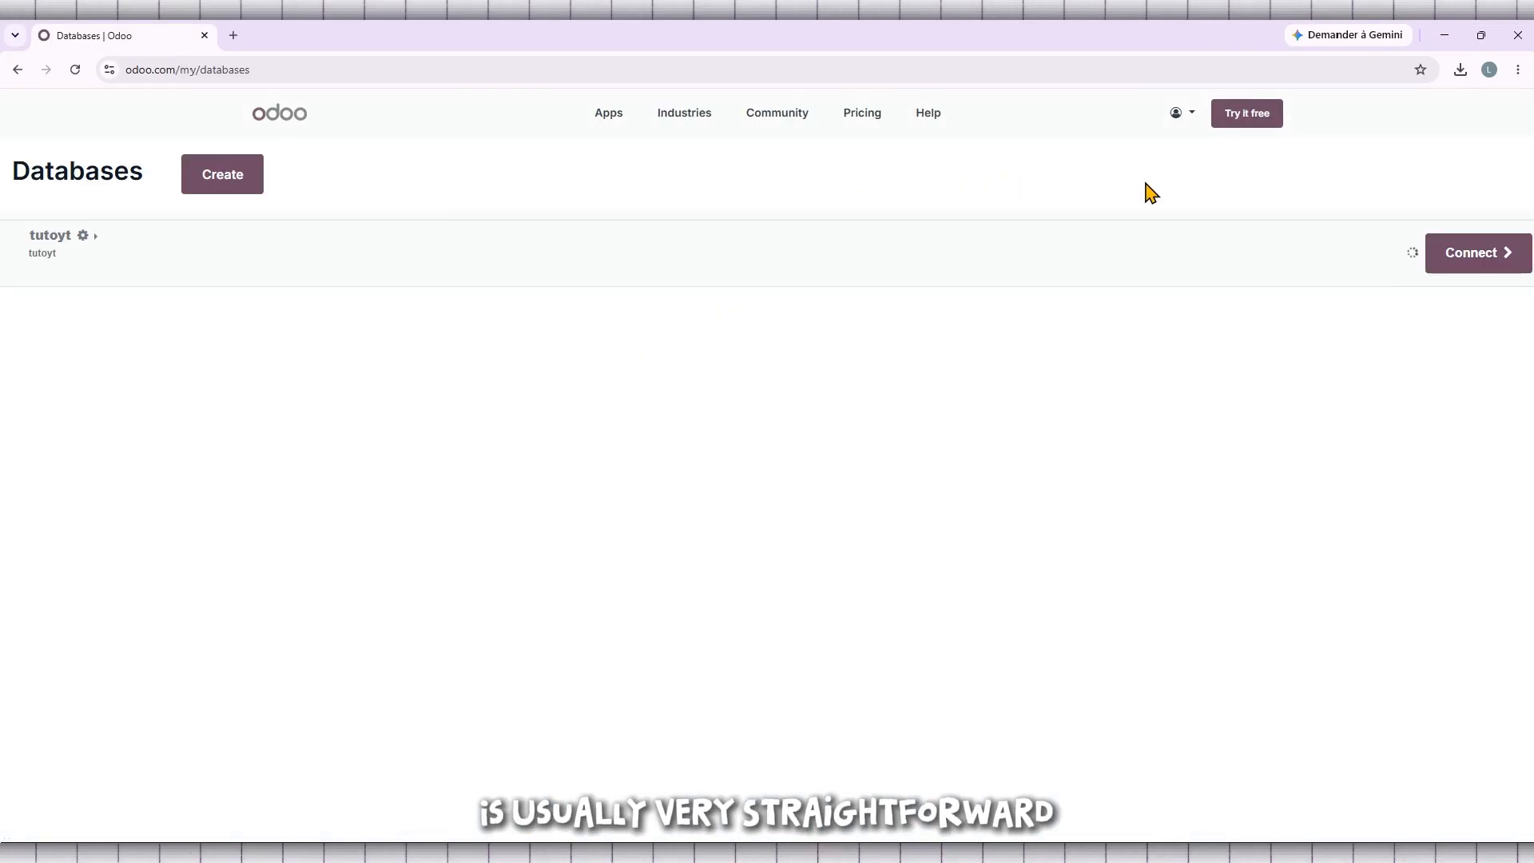
left_click(1480, 262)
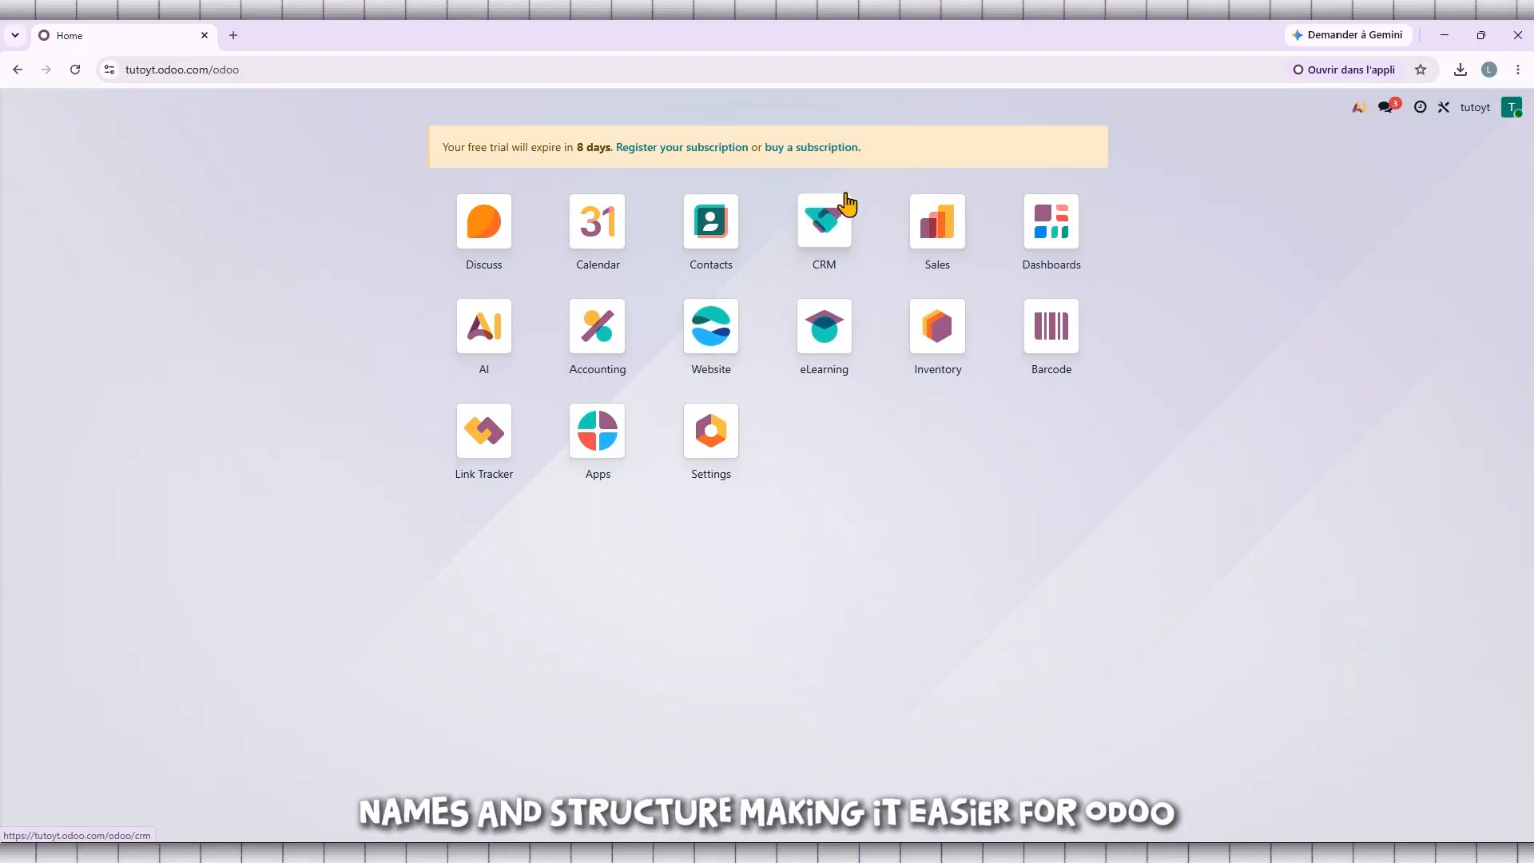
left_click_drag(846, 204, 863, 232)
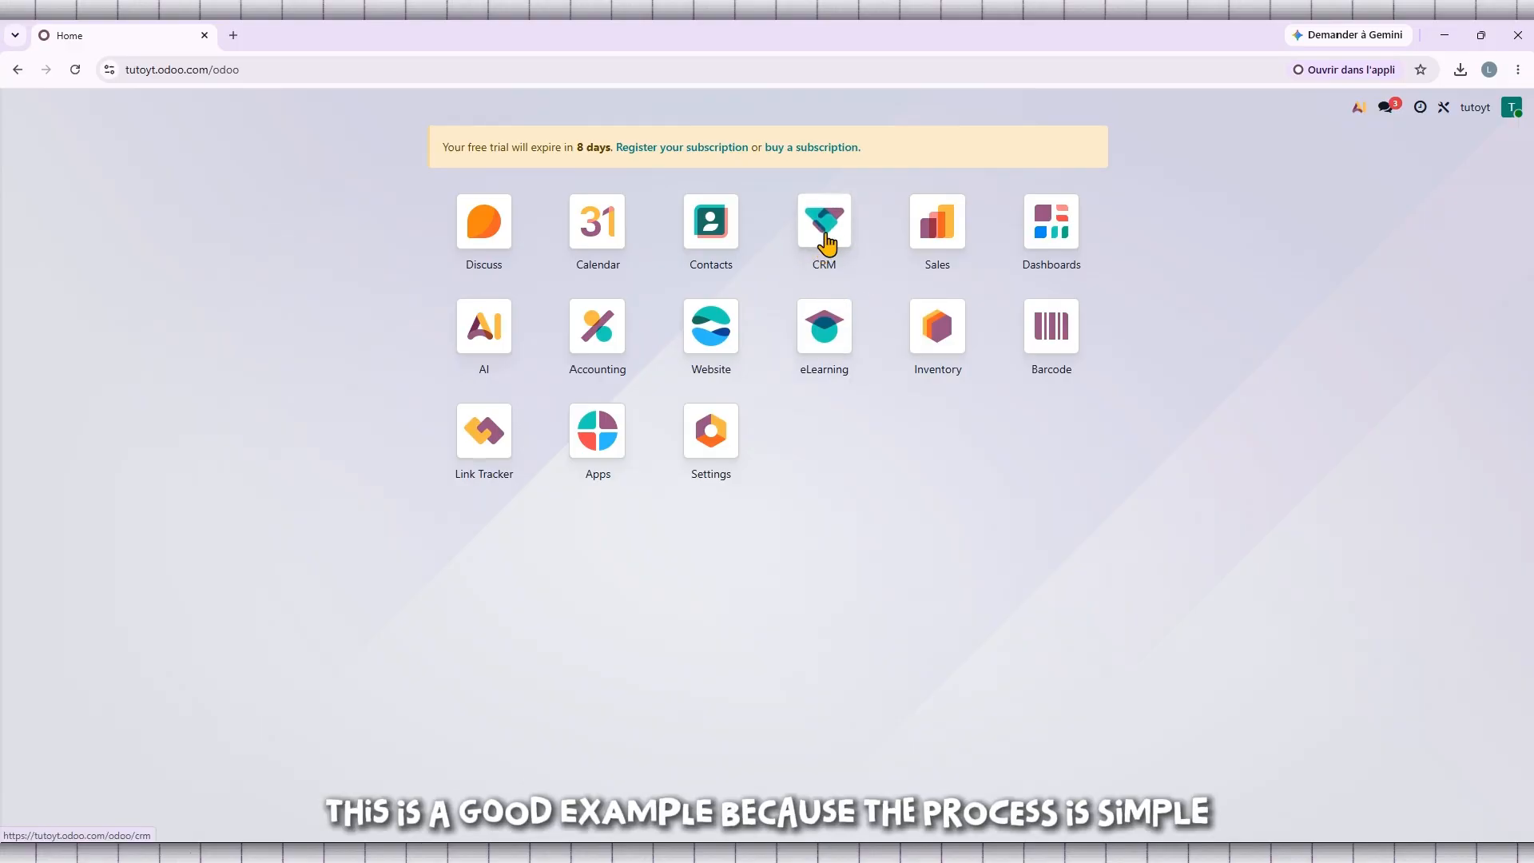
left_click_drag(827, 244, 821, 256)
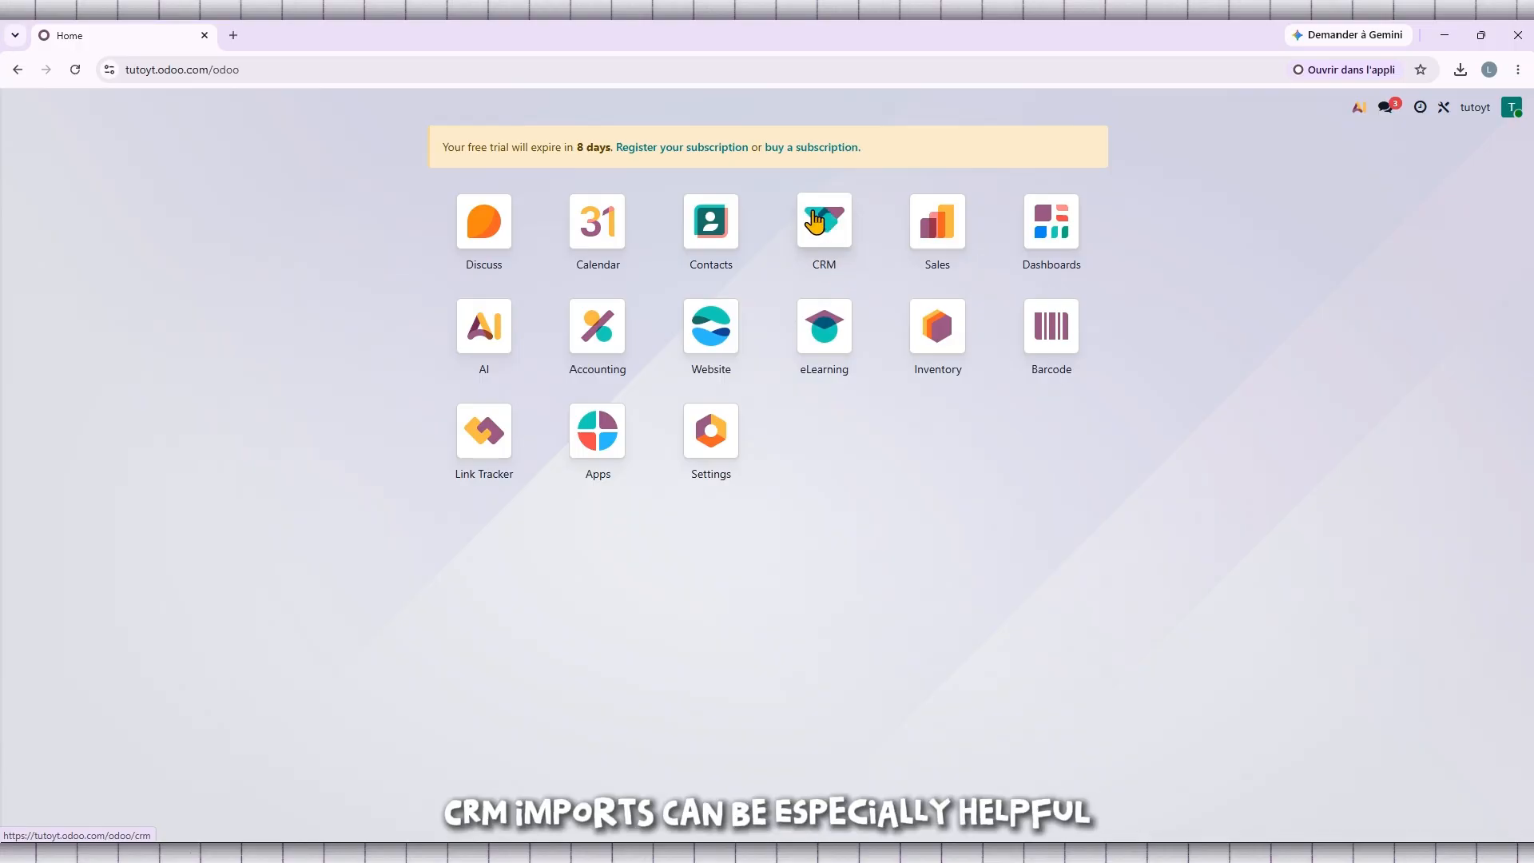
left_click(479, 68)
double_click(500, 69)
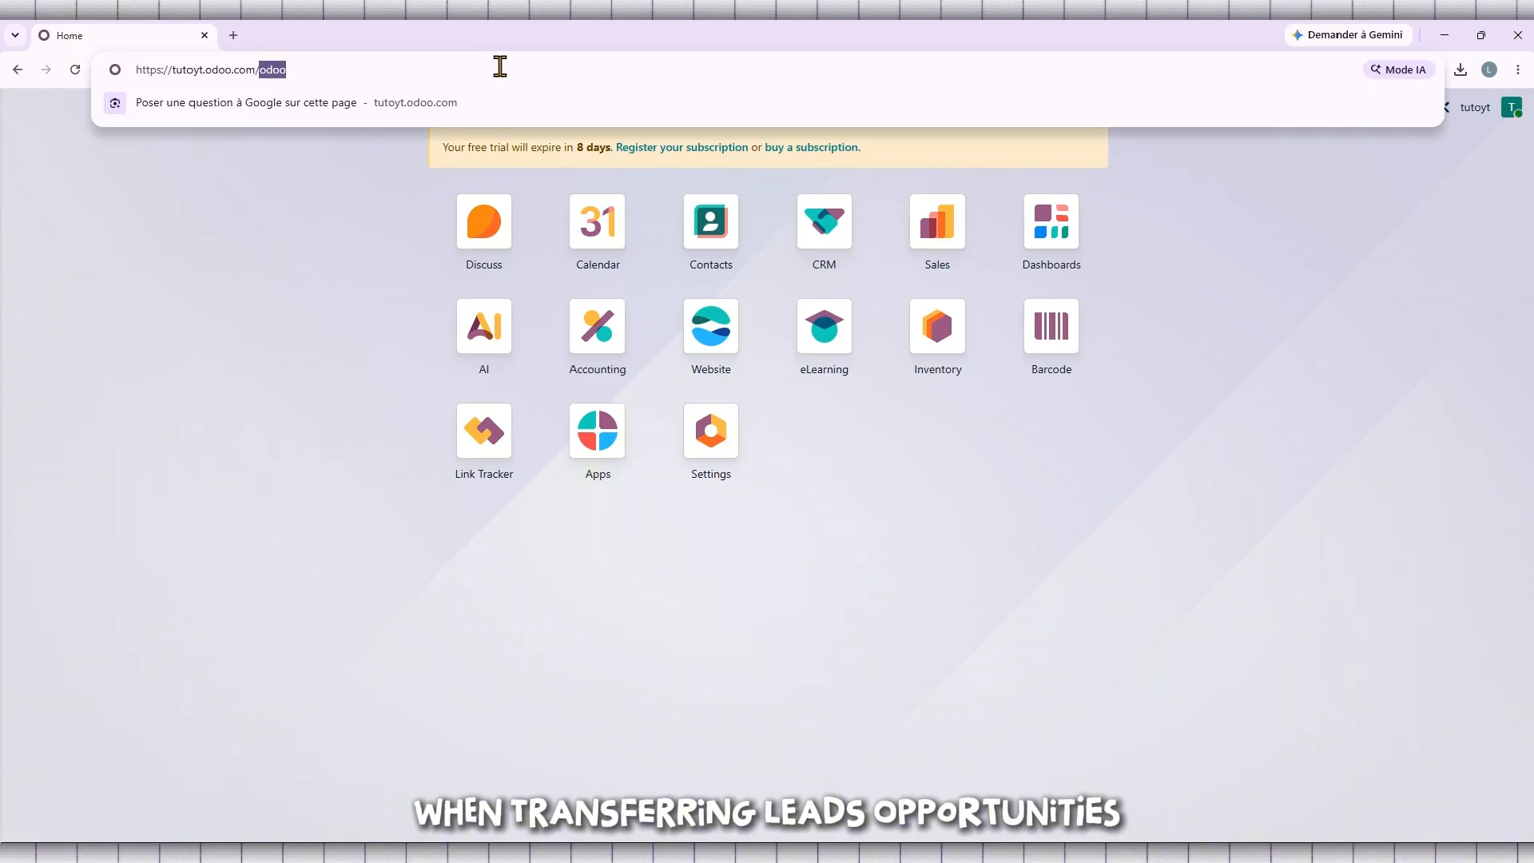
left_click_drag(500, 67, 111, 70)
left_click(149, 296)
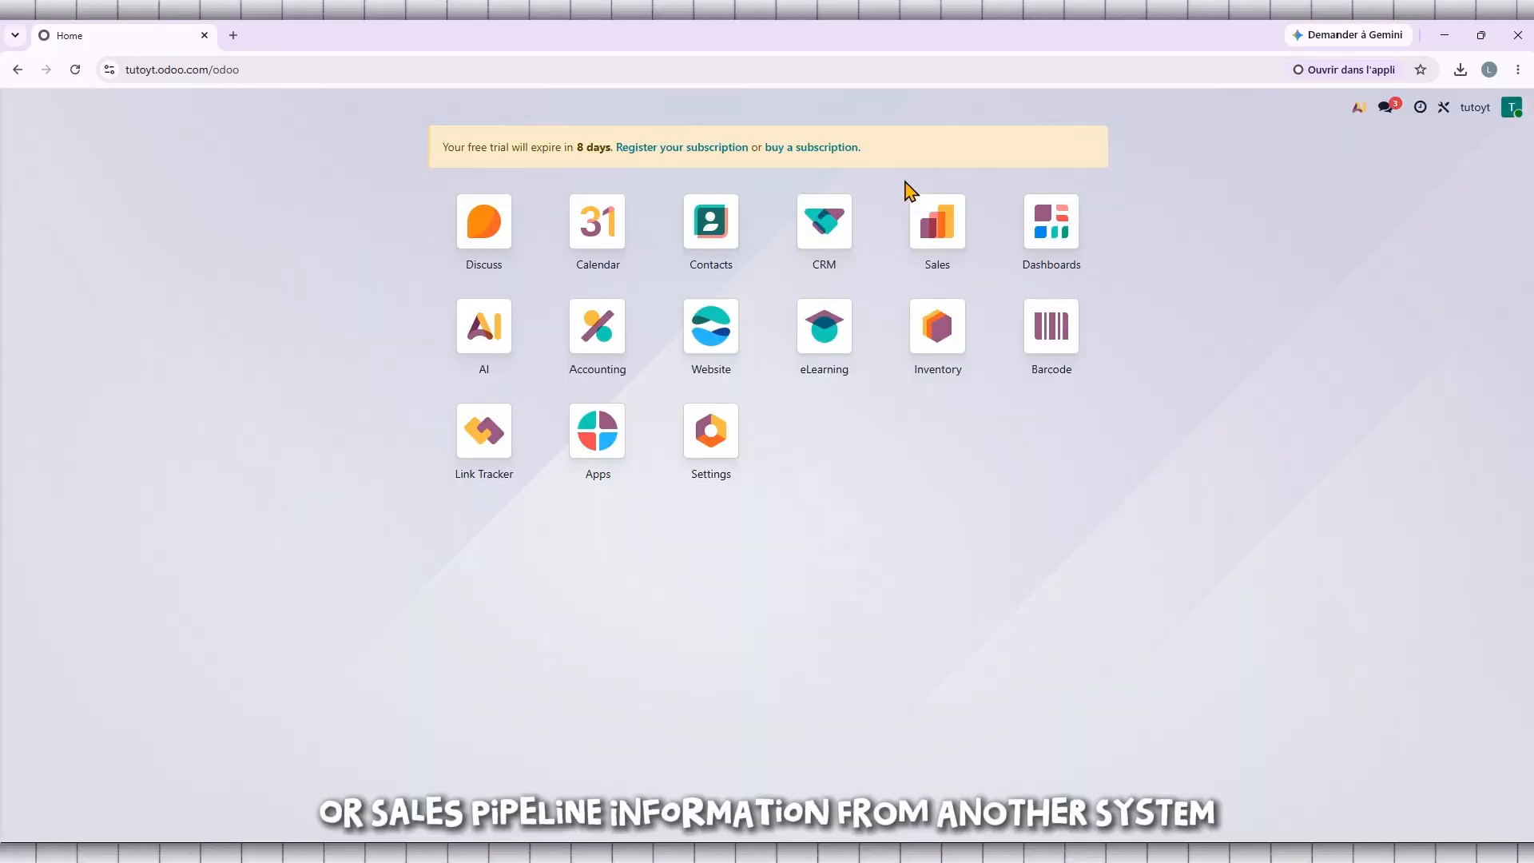
Open the CRM pipeline and start importing records into it.
left_click(819, 231)
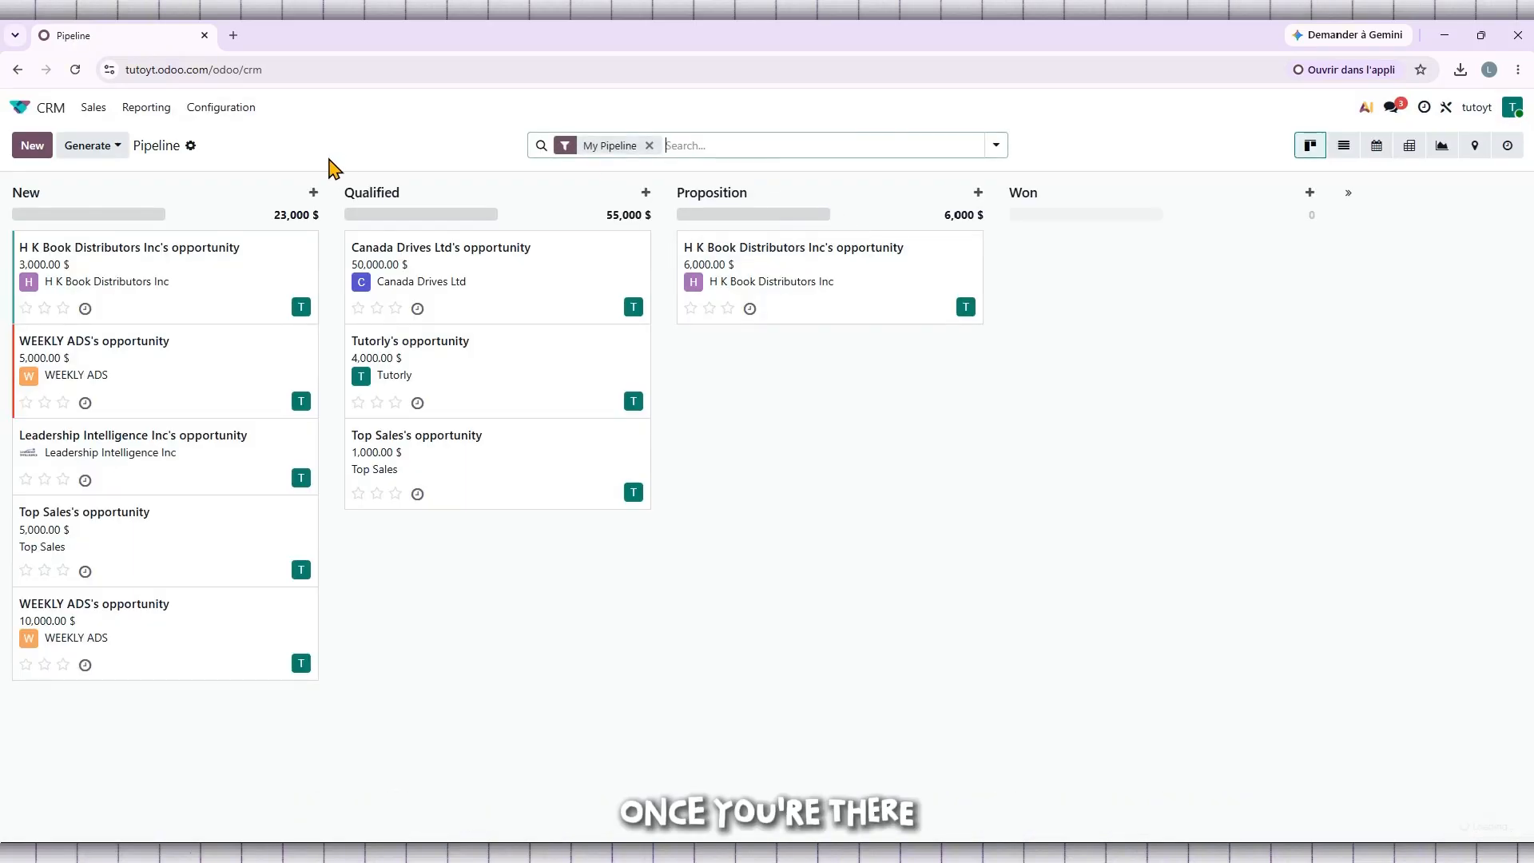
left_click(190, 148)
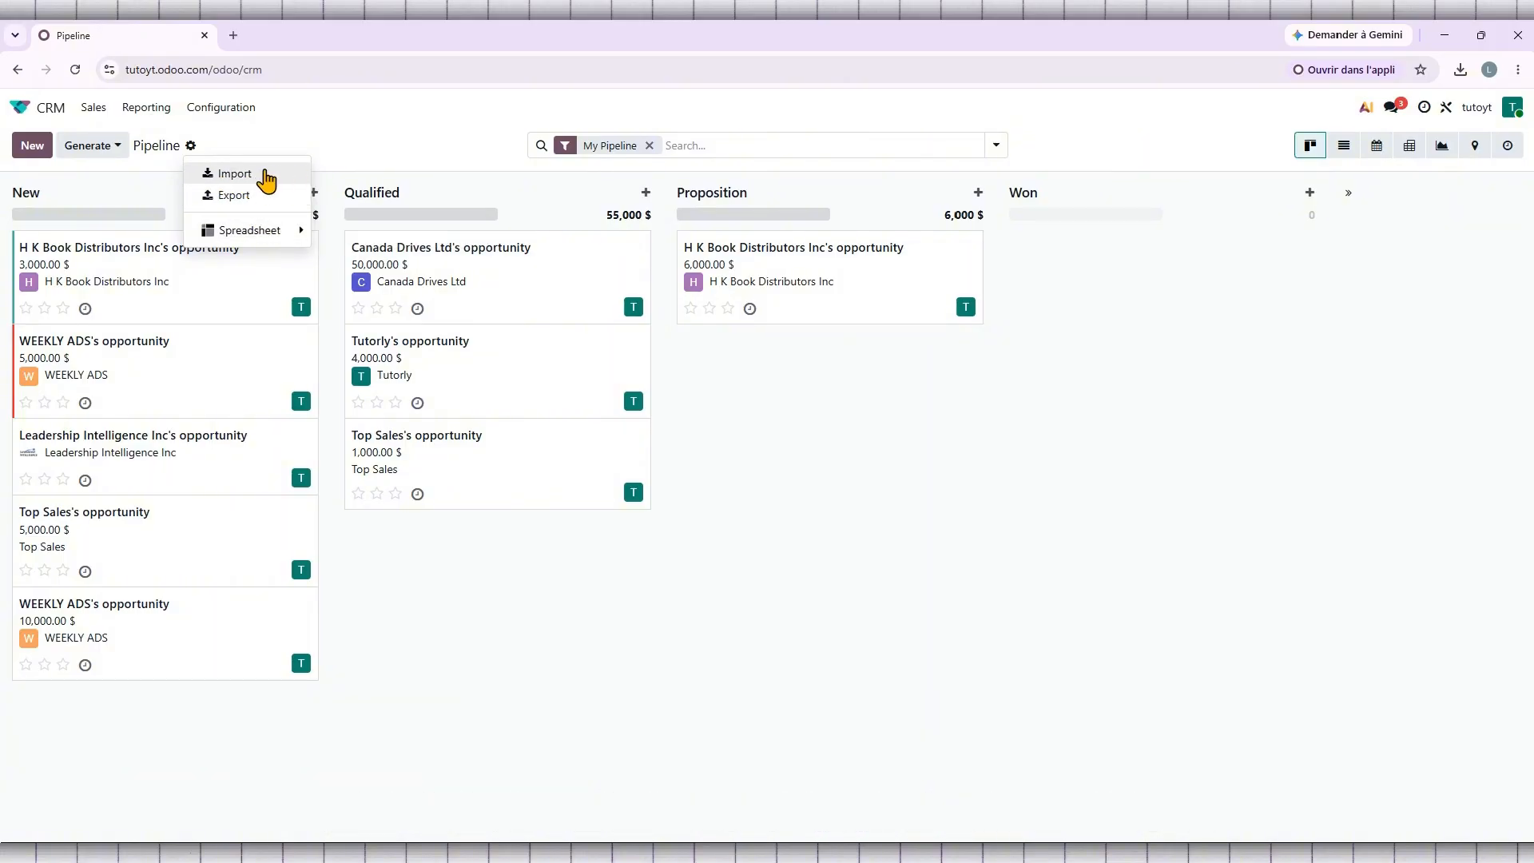
mouse_move(246, 240)
left_click(248, 174)
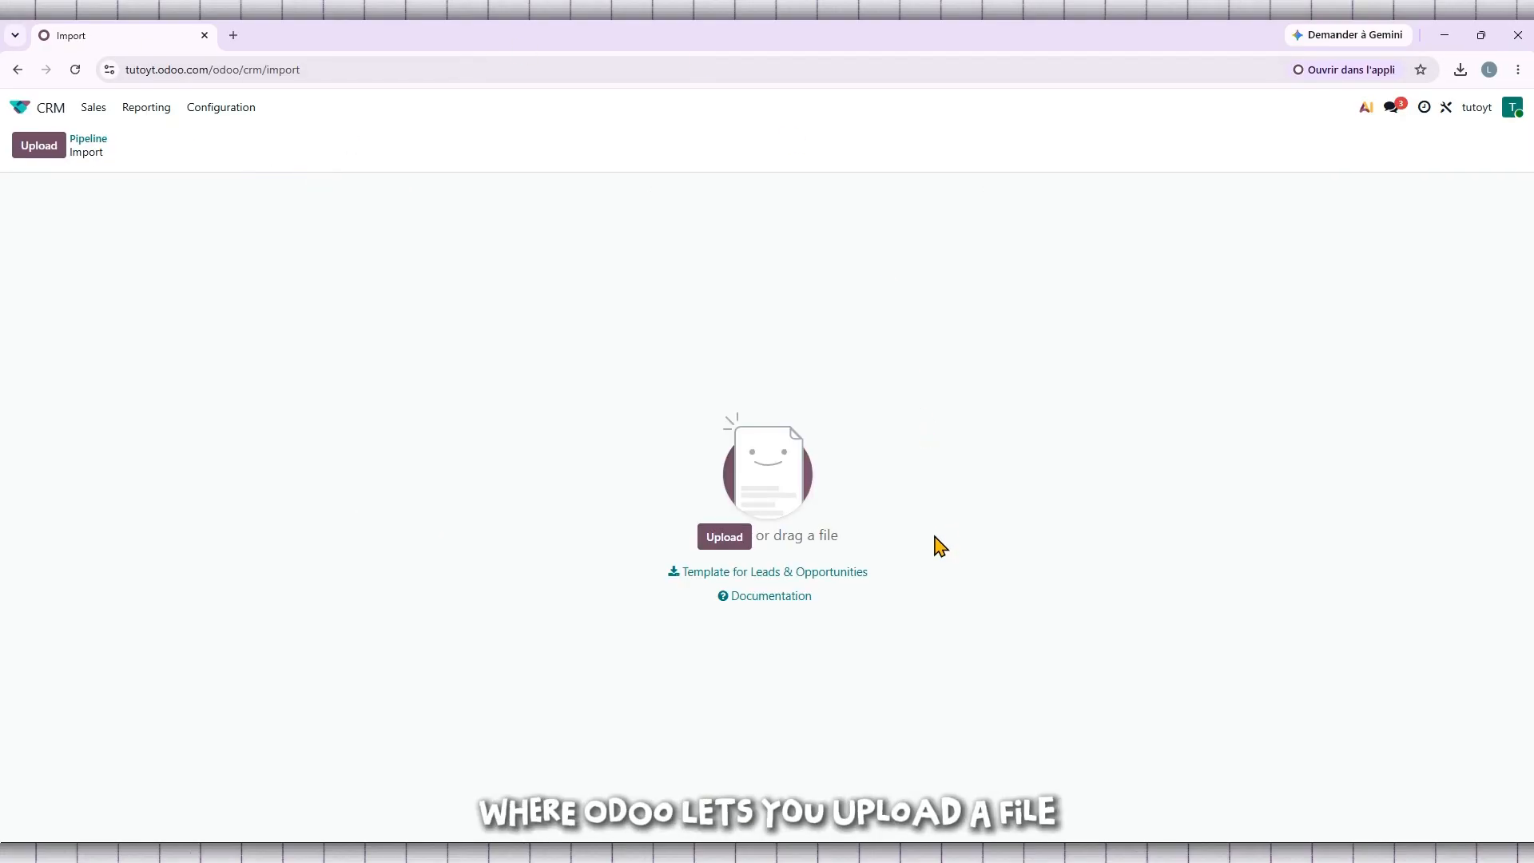
Download the Template for Leads & Opportunities spreadsheet.
left_click_drag(903, 578, 559, 582)
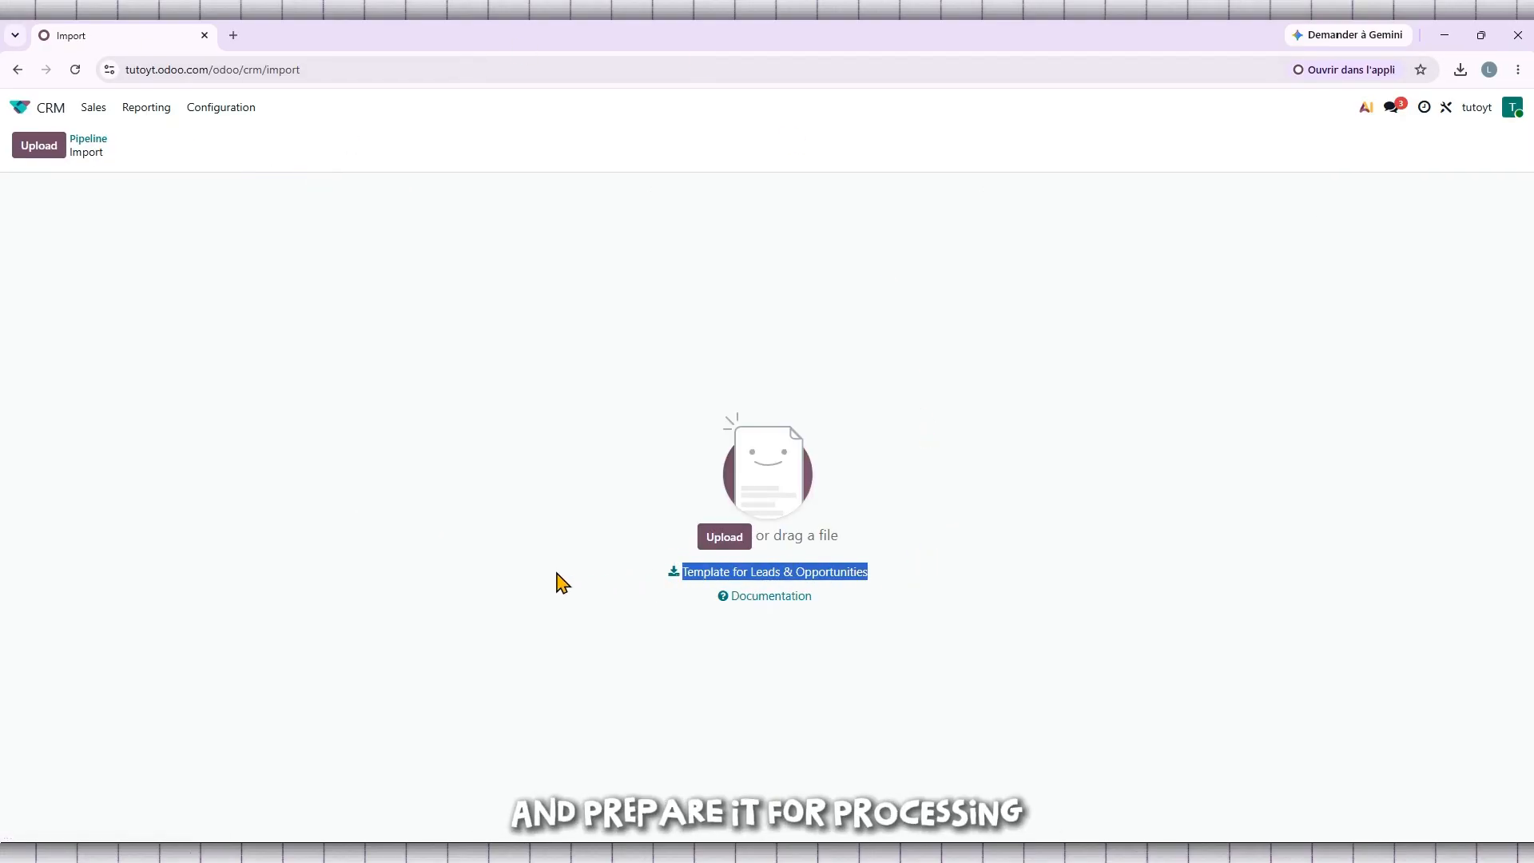
left_click(521, 583)
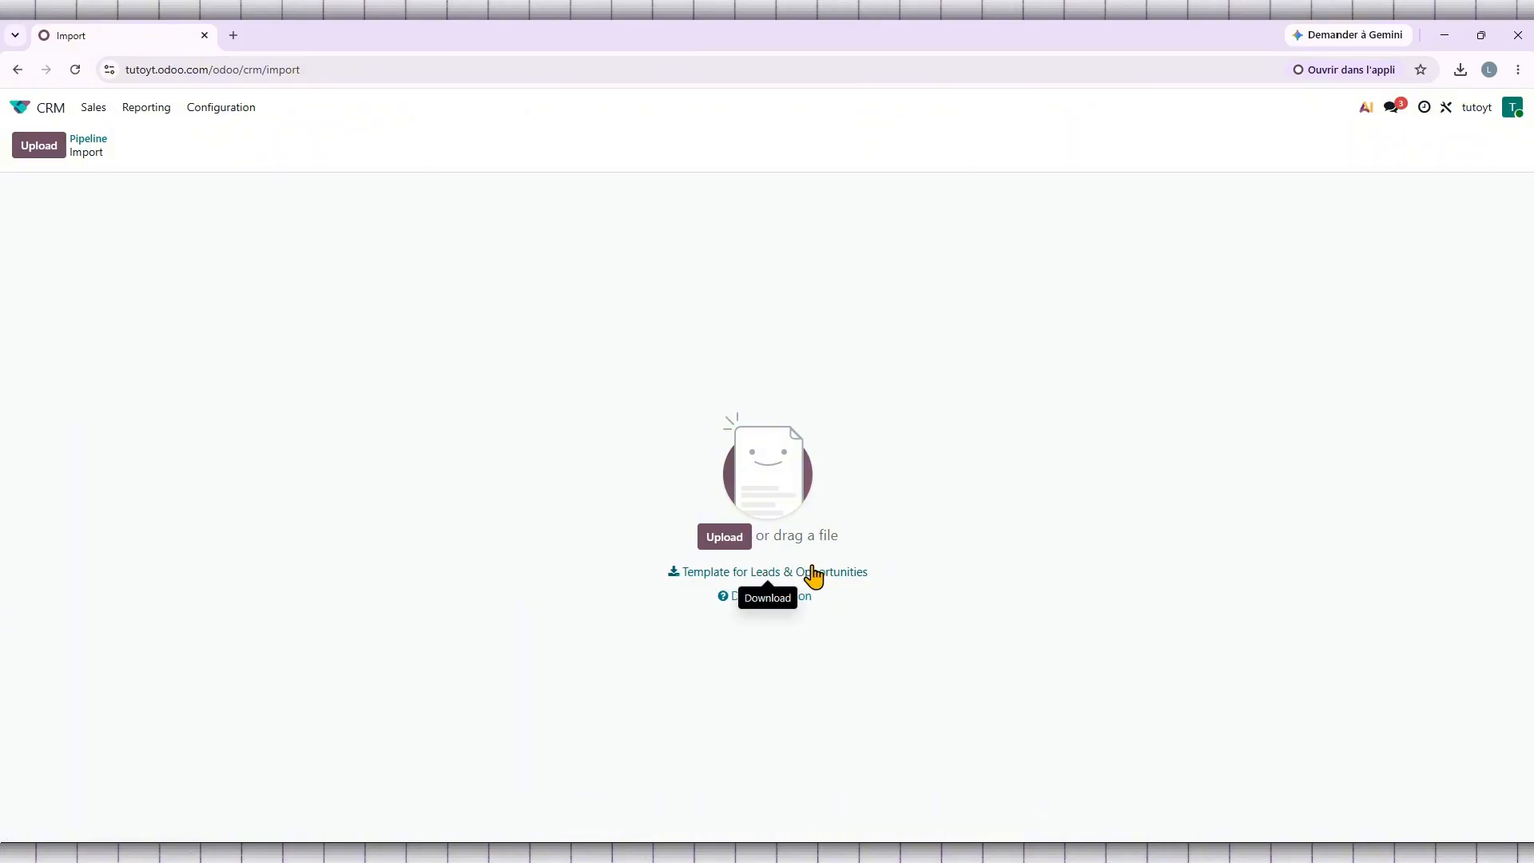
left_click_drag(883, 582, 585, 596)
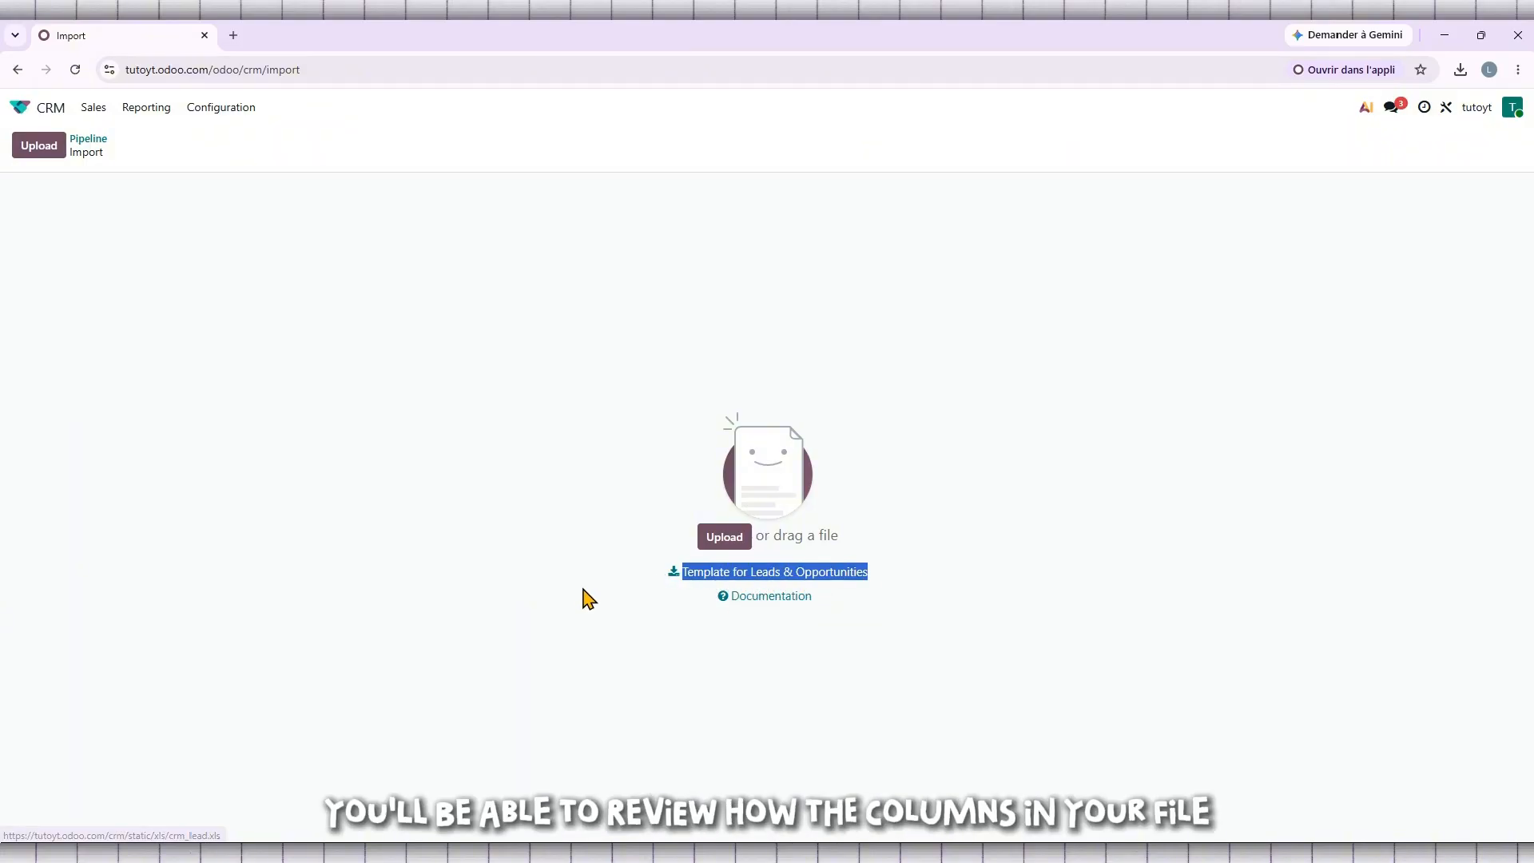
left_click(586, 596)
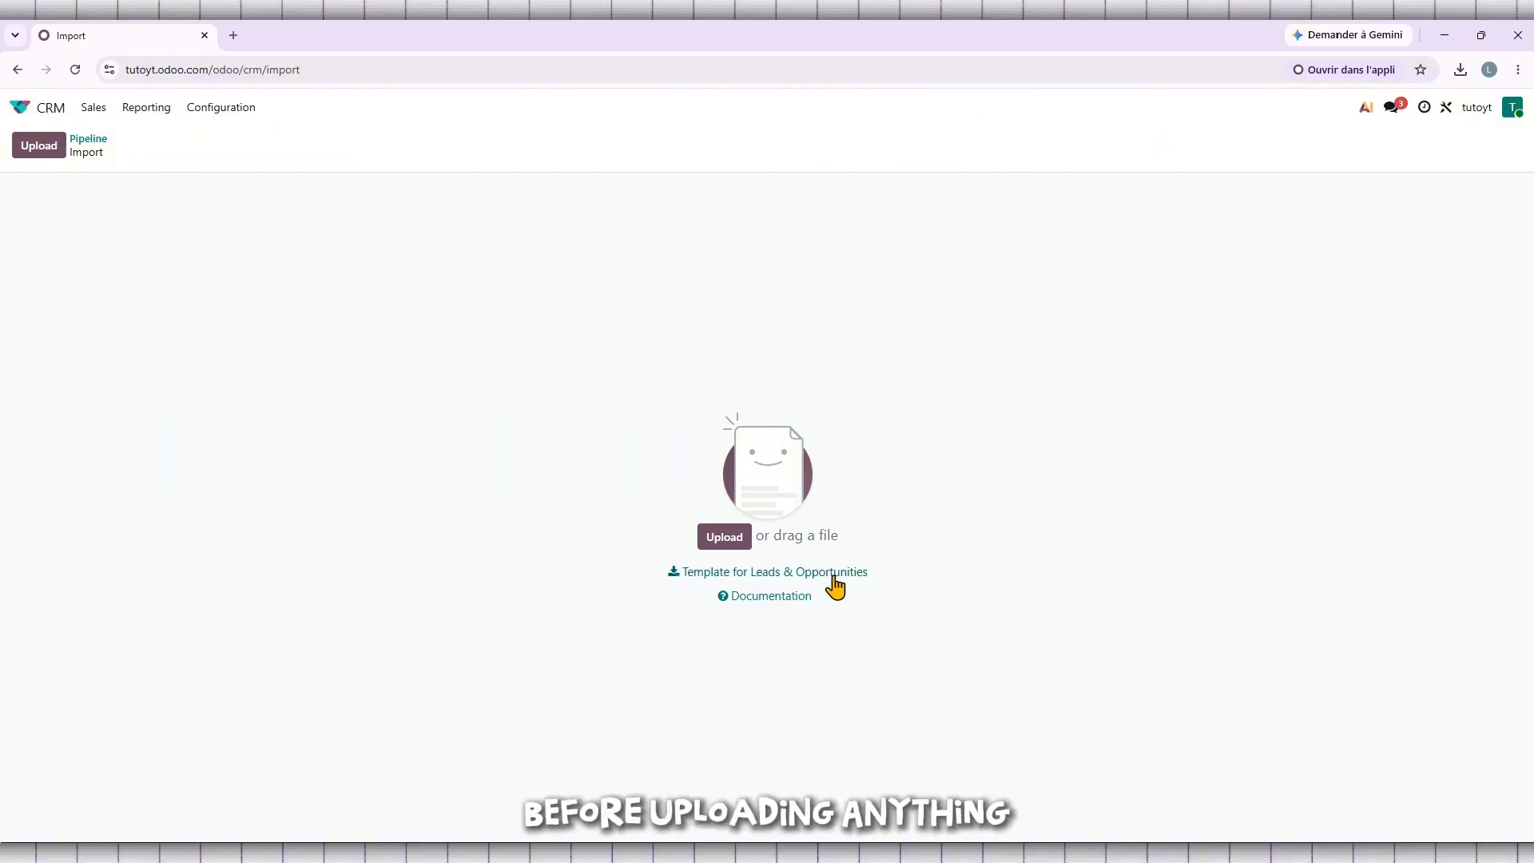
left_click_drag(869, 576, 566, 600)
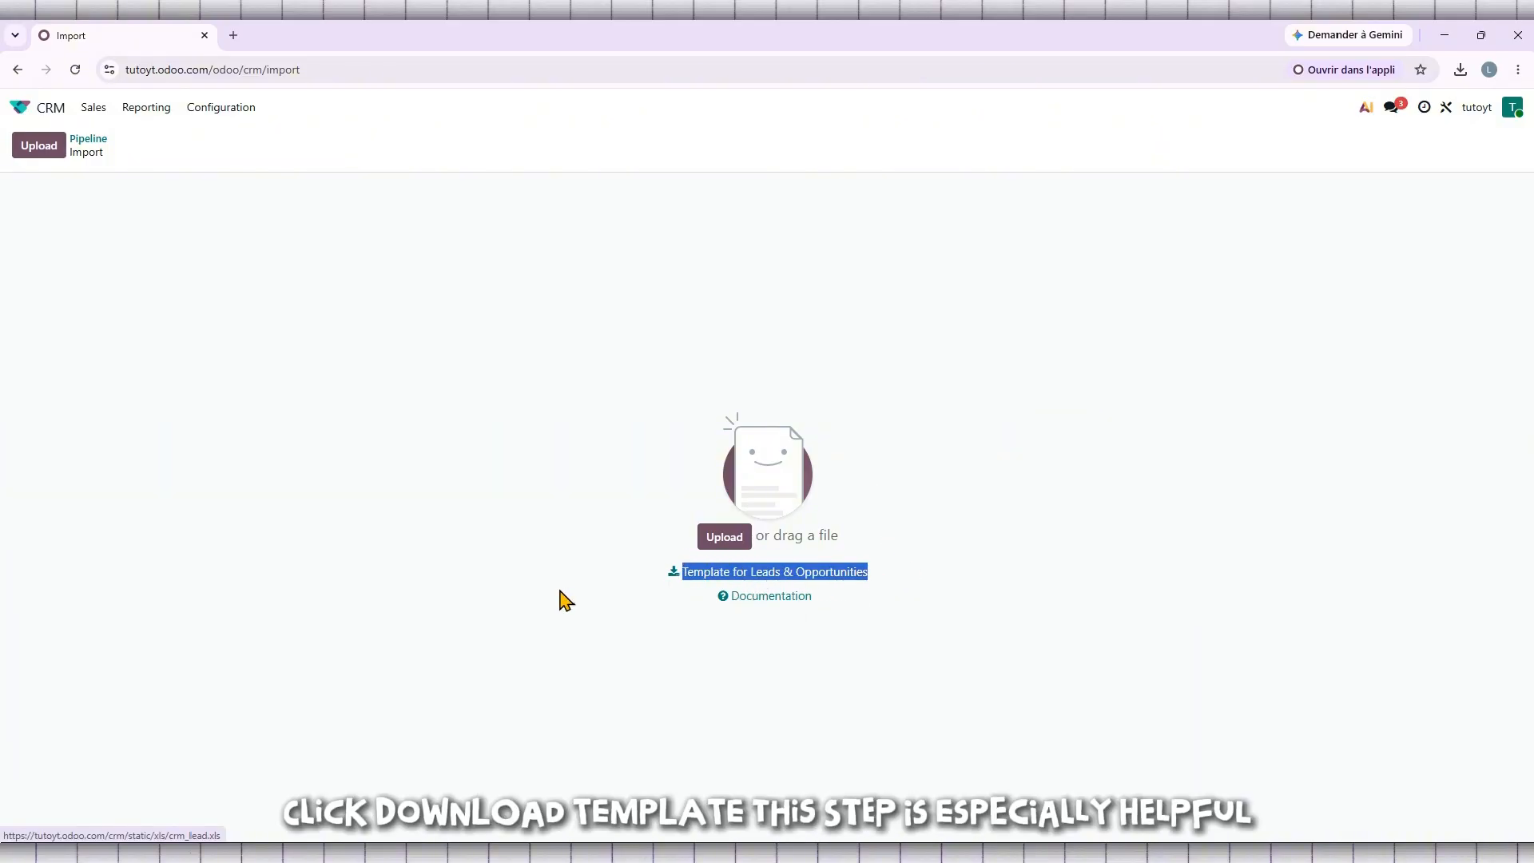
left_click(758, 576)
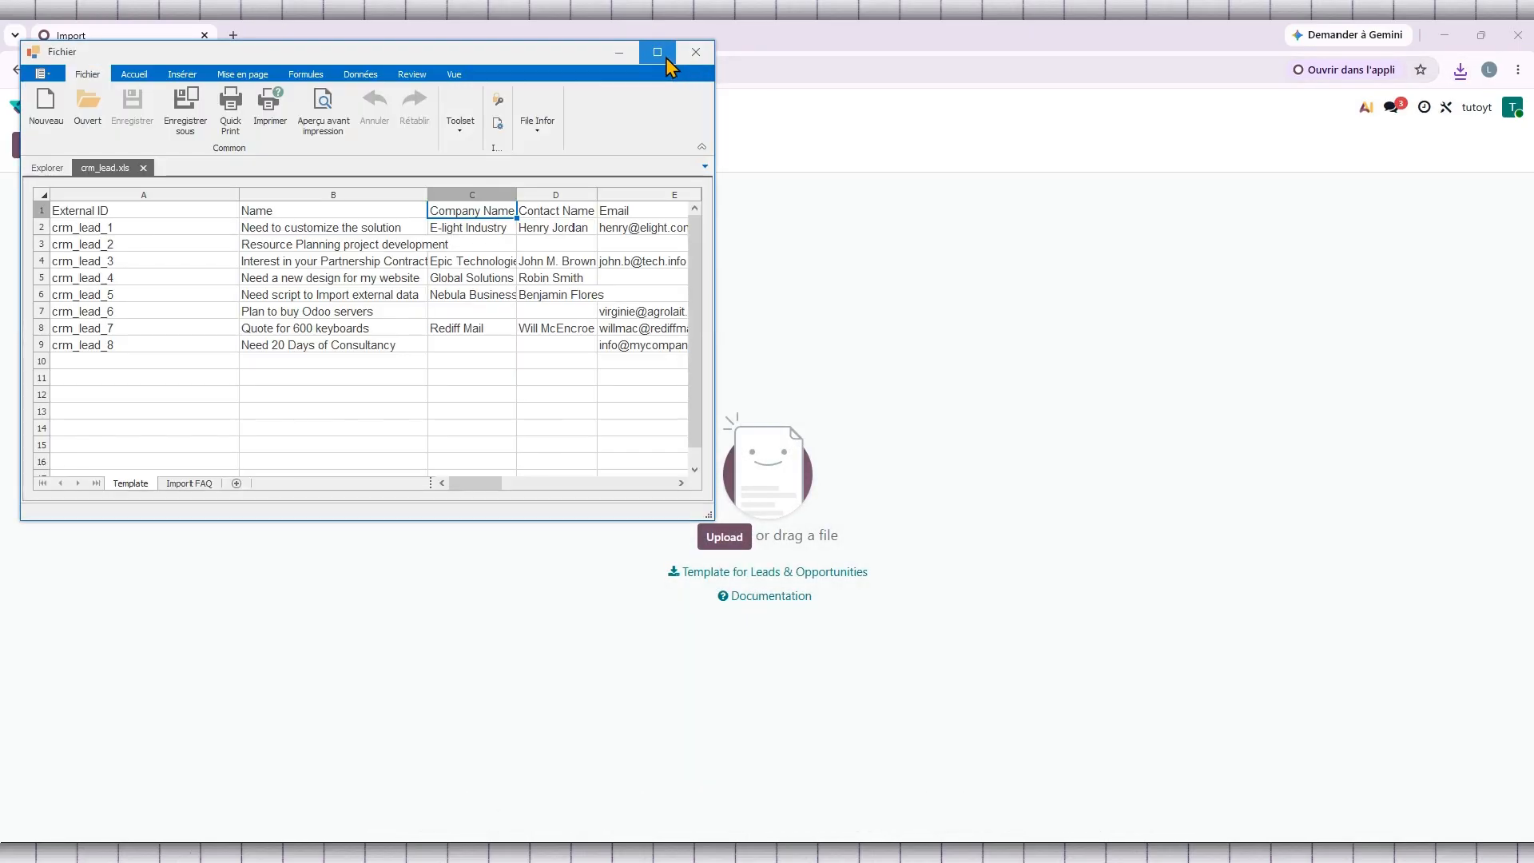
Review the template's columns and sample lead rows in the spreadsheet, then close it.
left_click_drag(714, 124, 1390, 243)
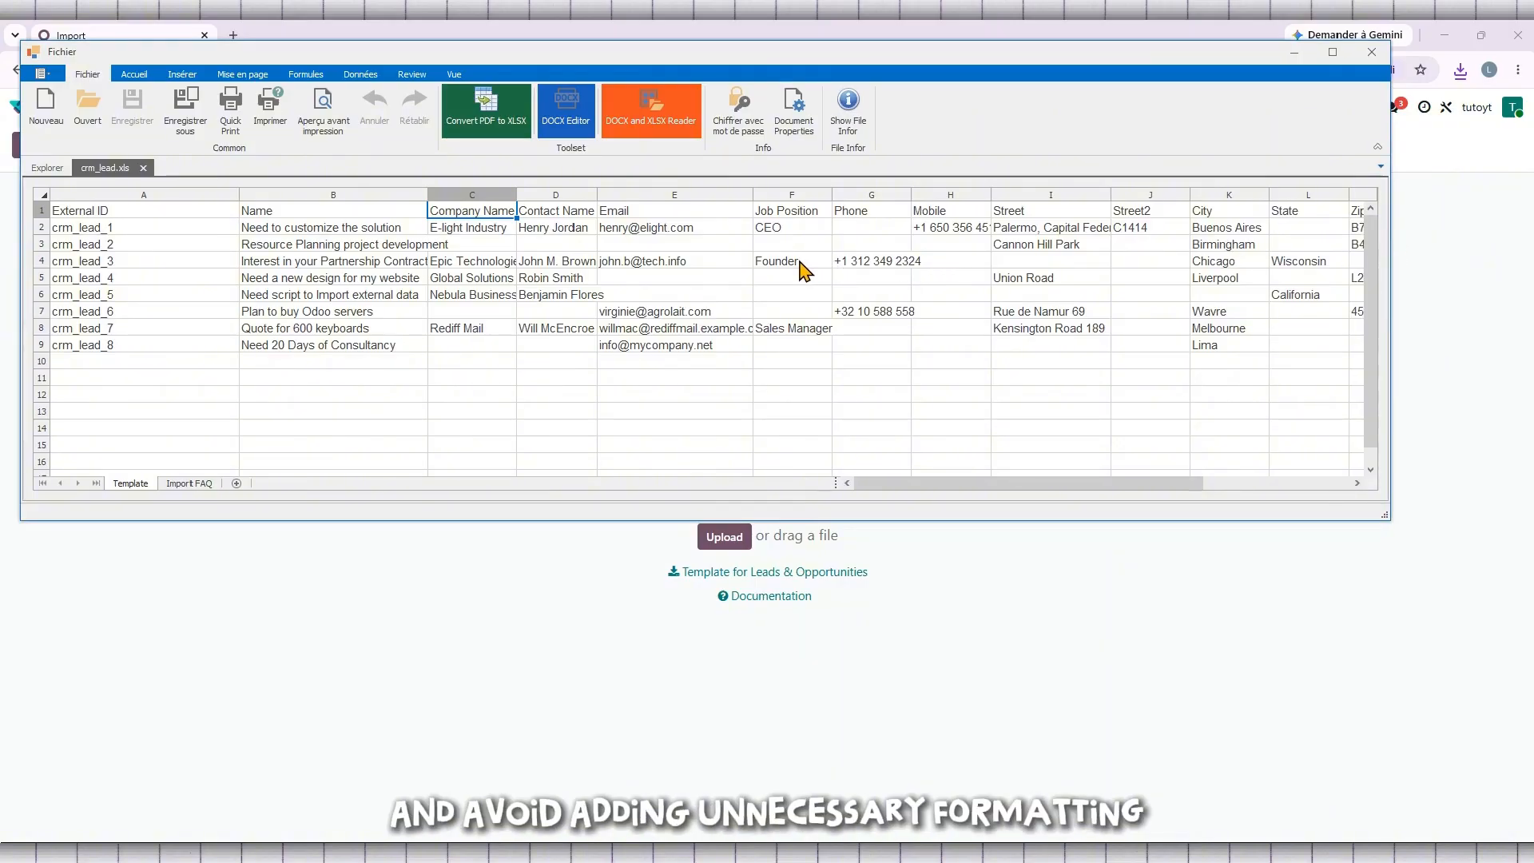
left_click(294, 232)
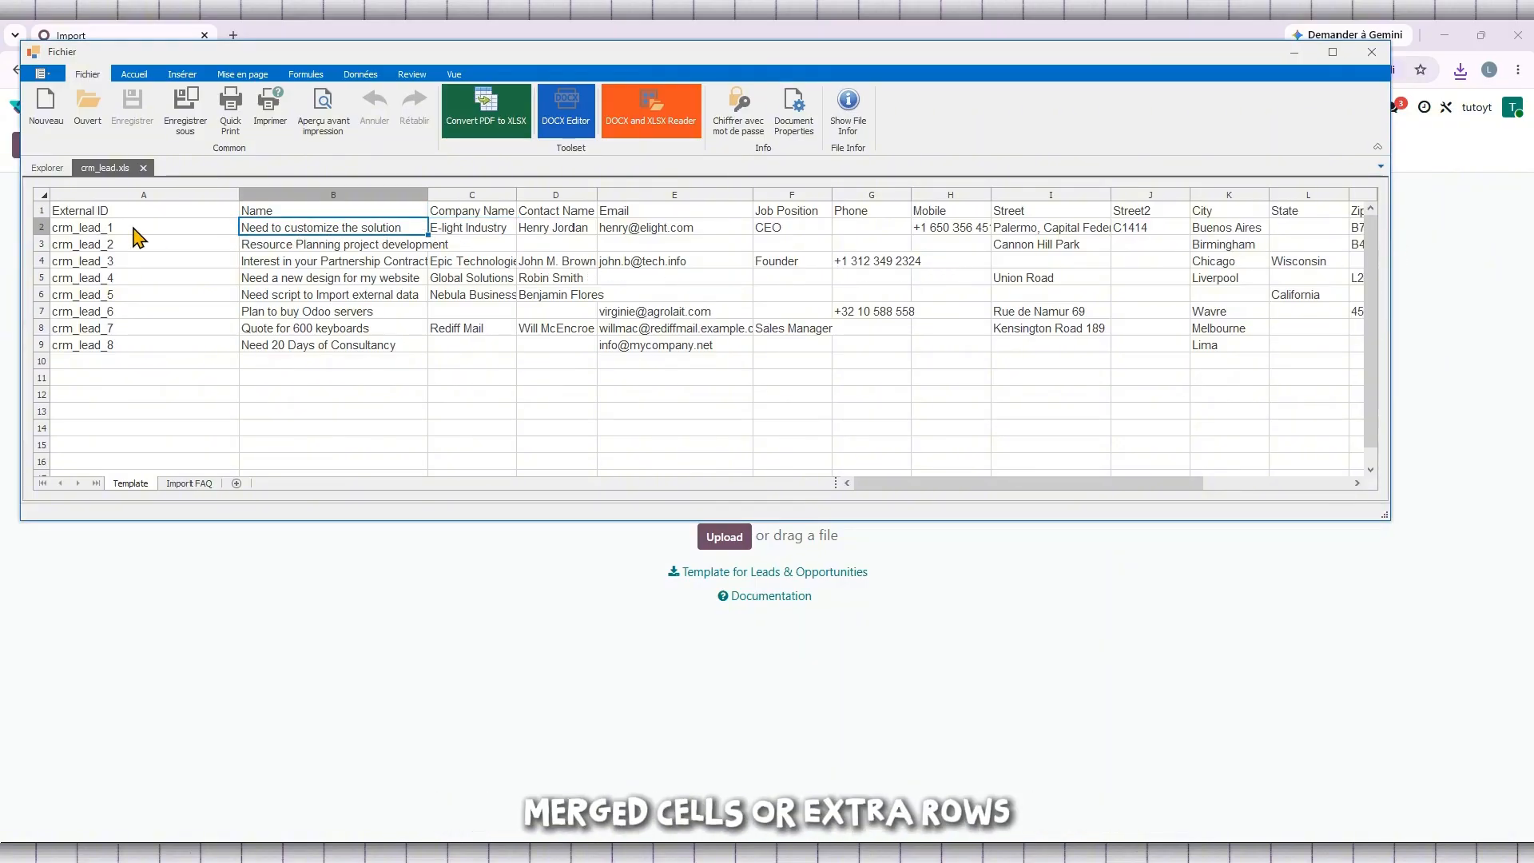
double_click(84, 232)
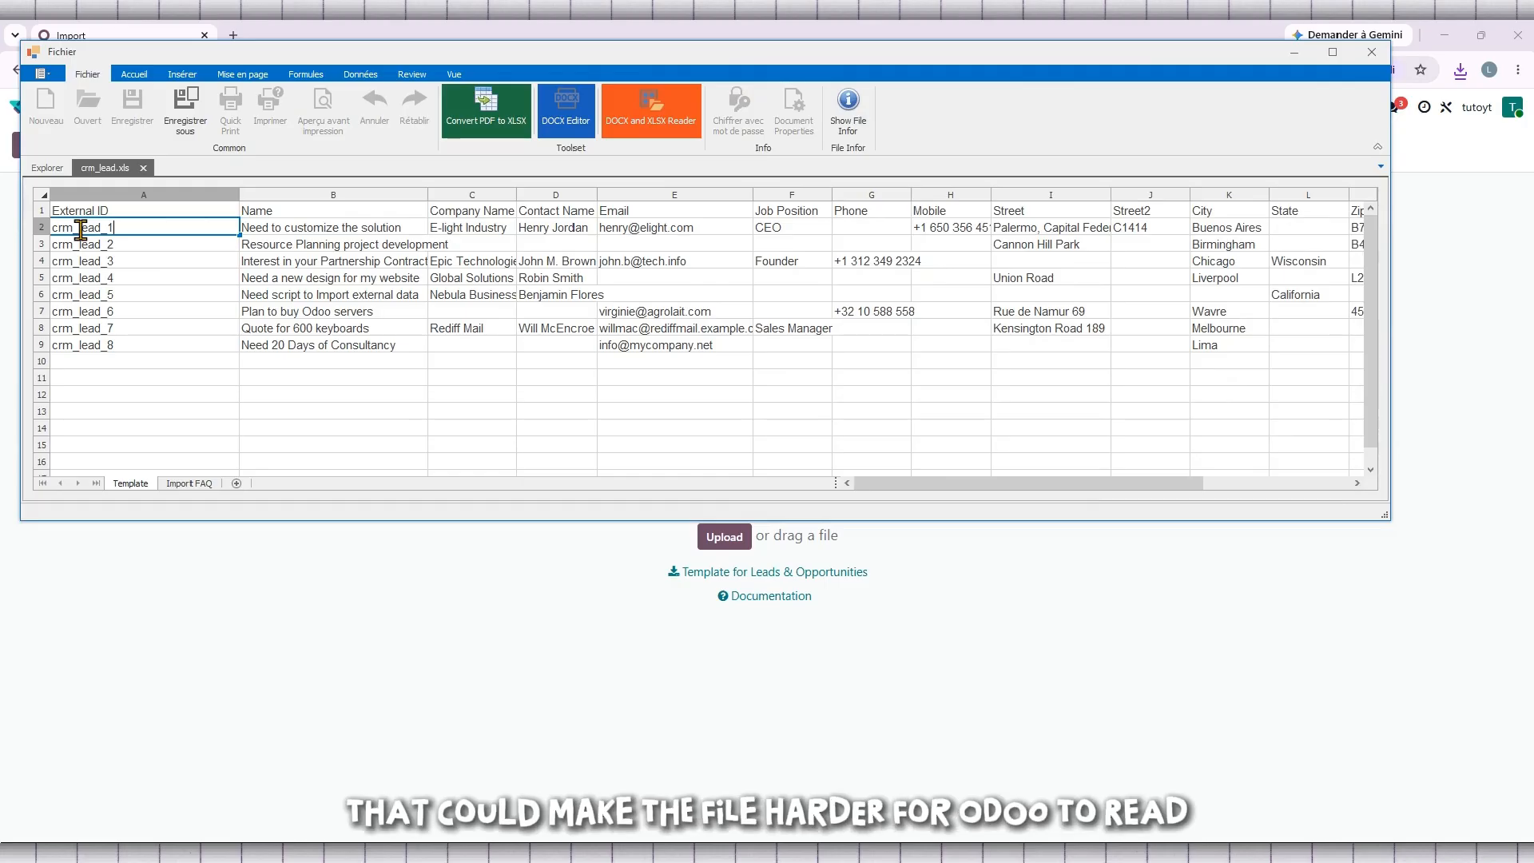
left_click_drag(81, 230, 28, 230)
left_click(390, 234)
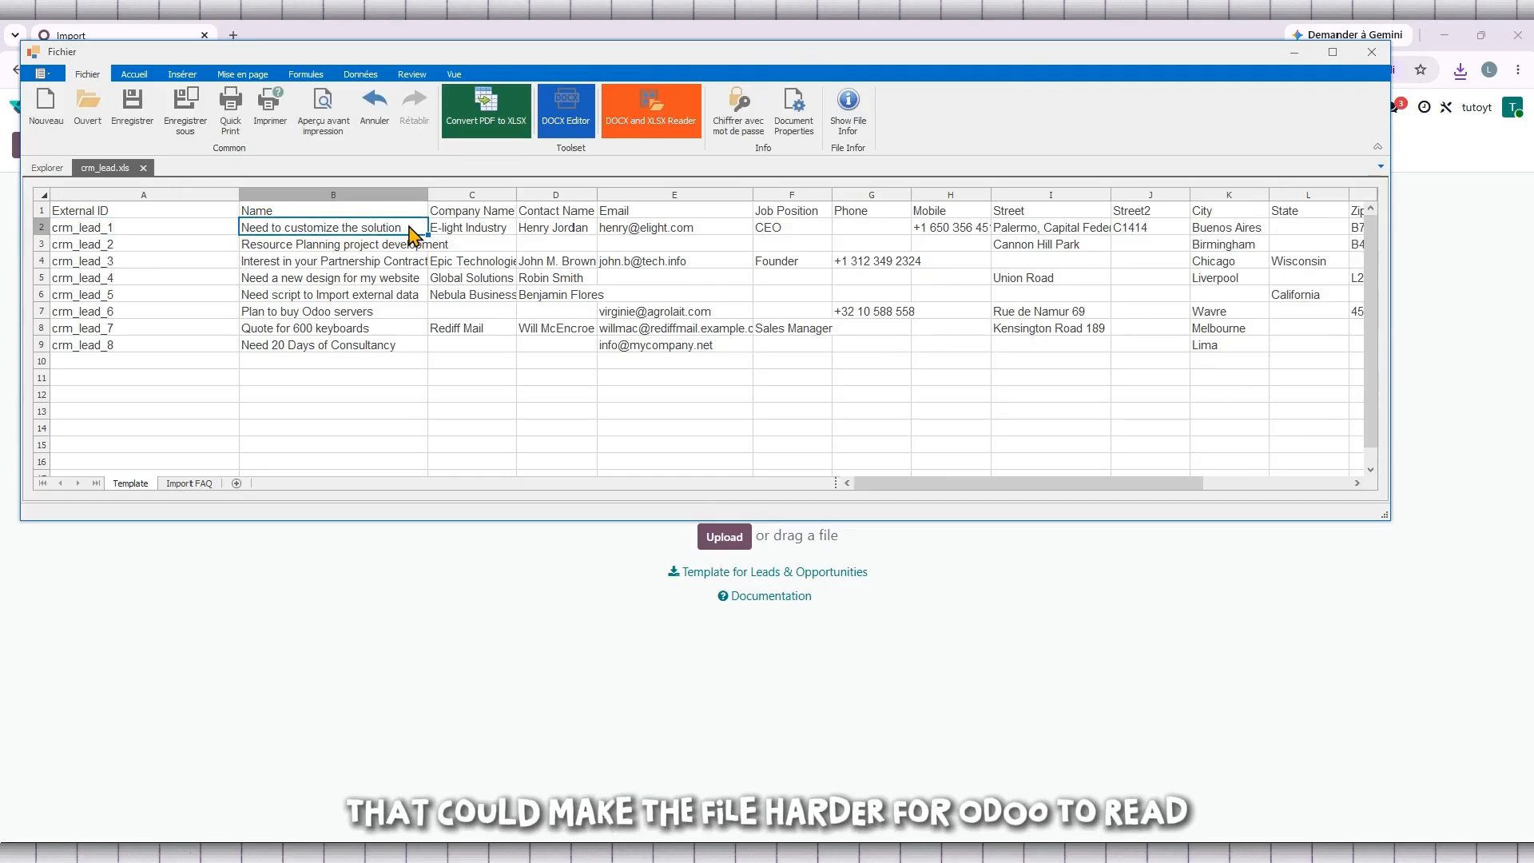
double_click(476, 229)
left_click(644, 213)
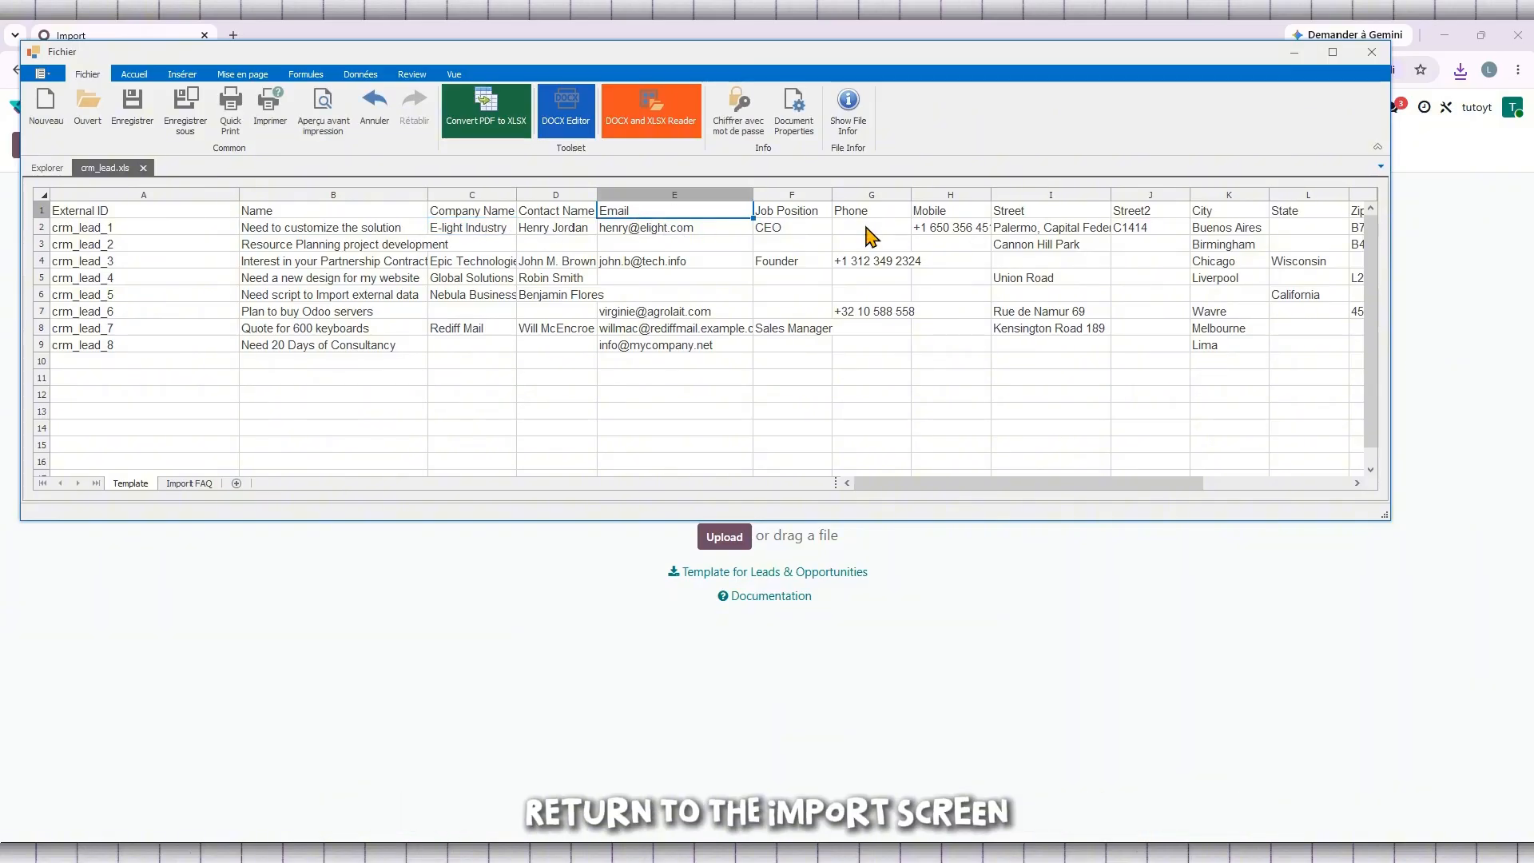
left_click(1371, 53)
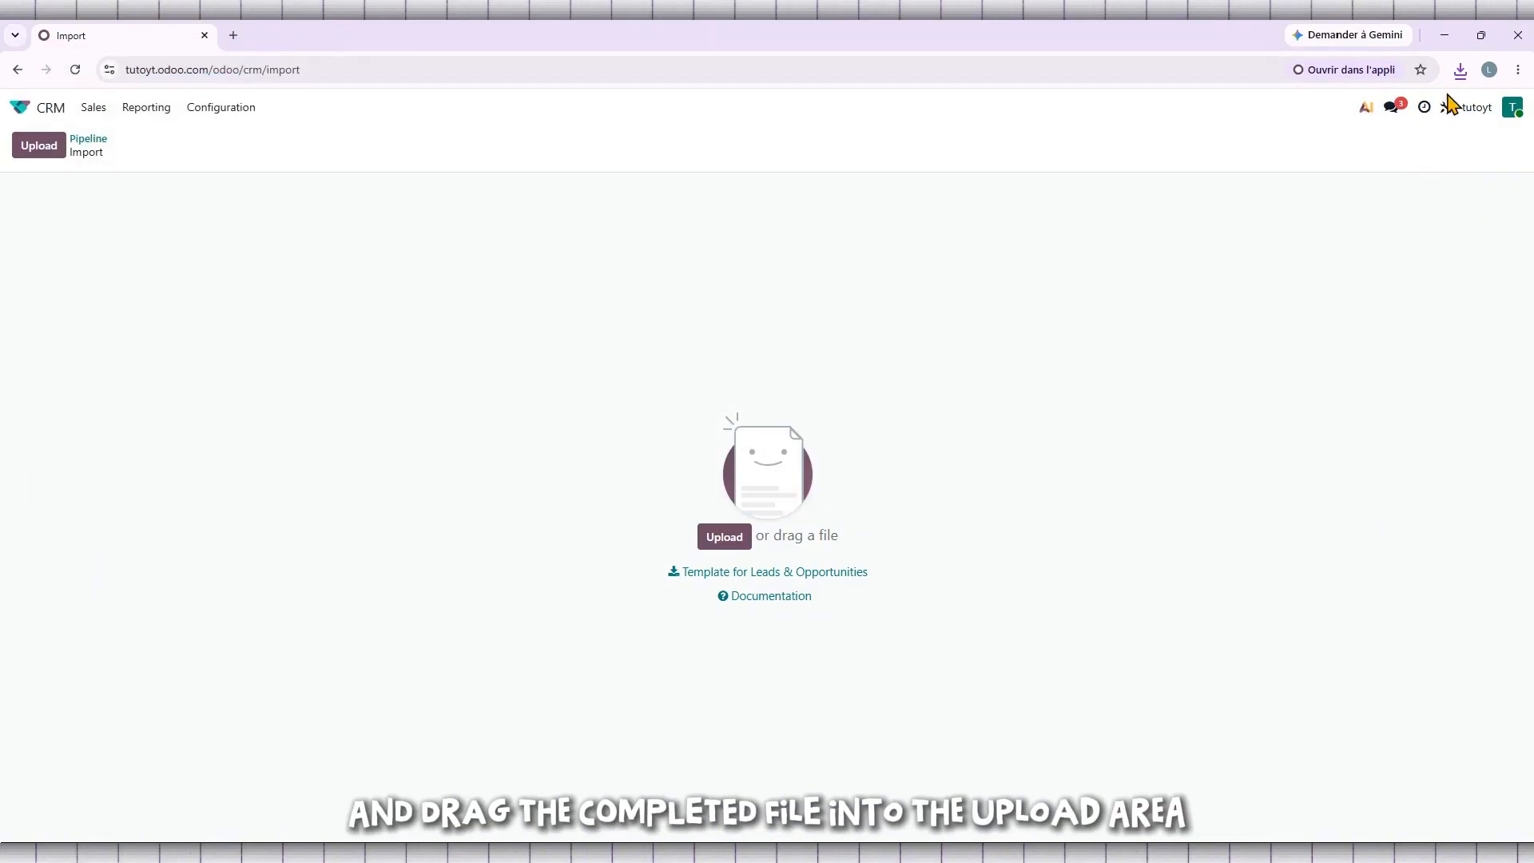
Upload crm_lead.xls by dragging it from the recent downloads list into the import area.
left_click(1459, 72)
left_click_drag(1317, 124, 744, 508)
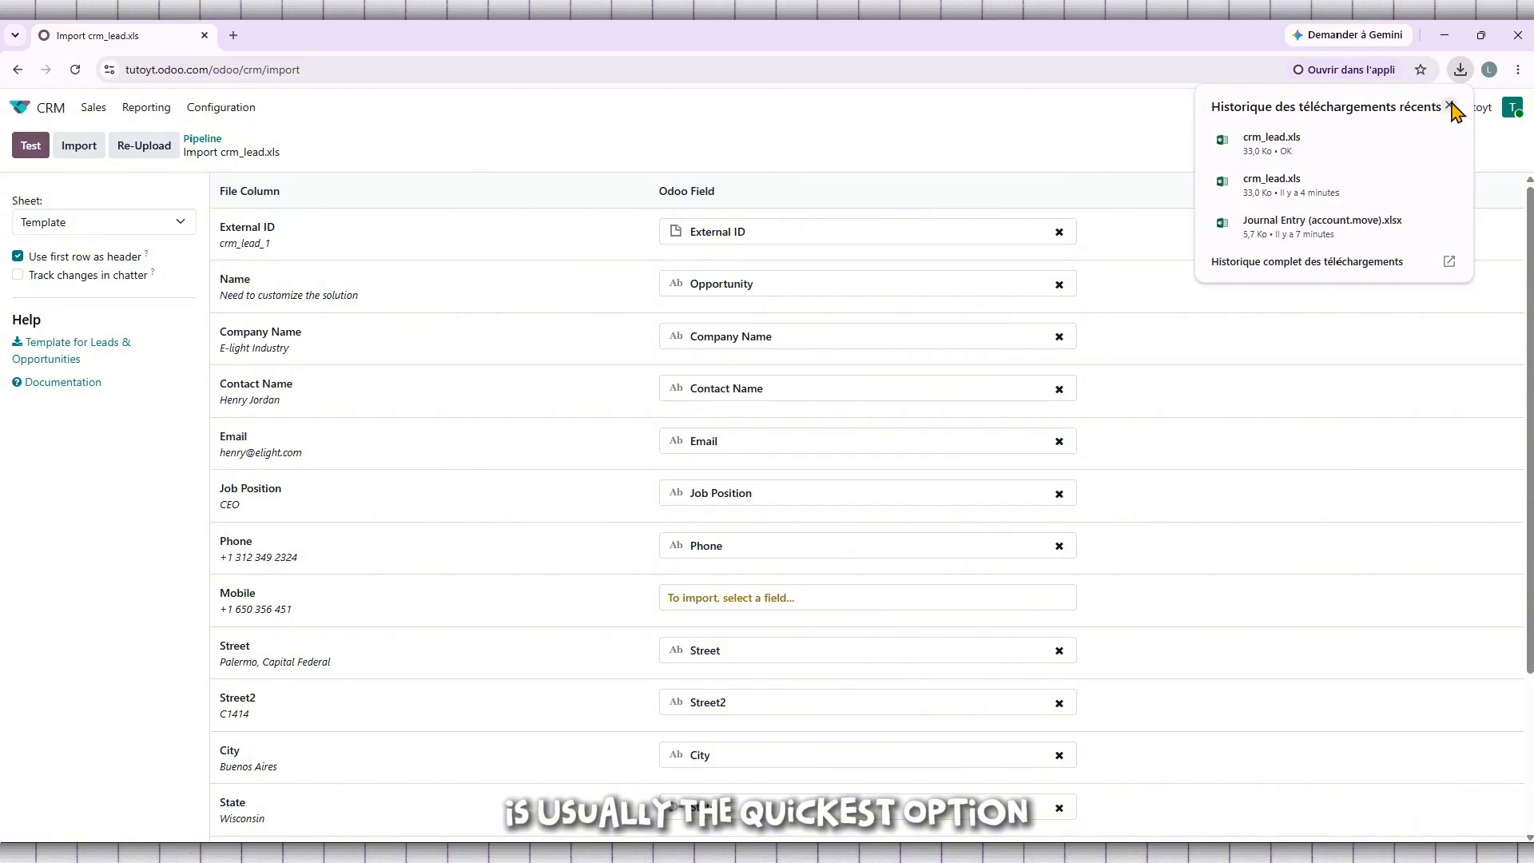
left_click(1449, 107)
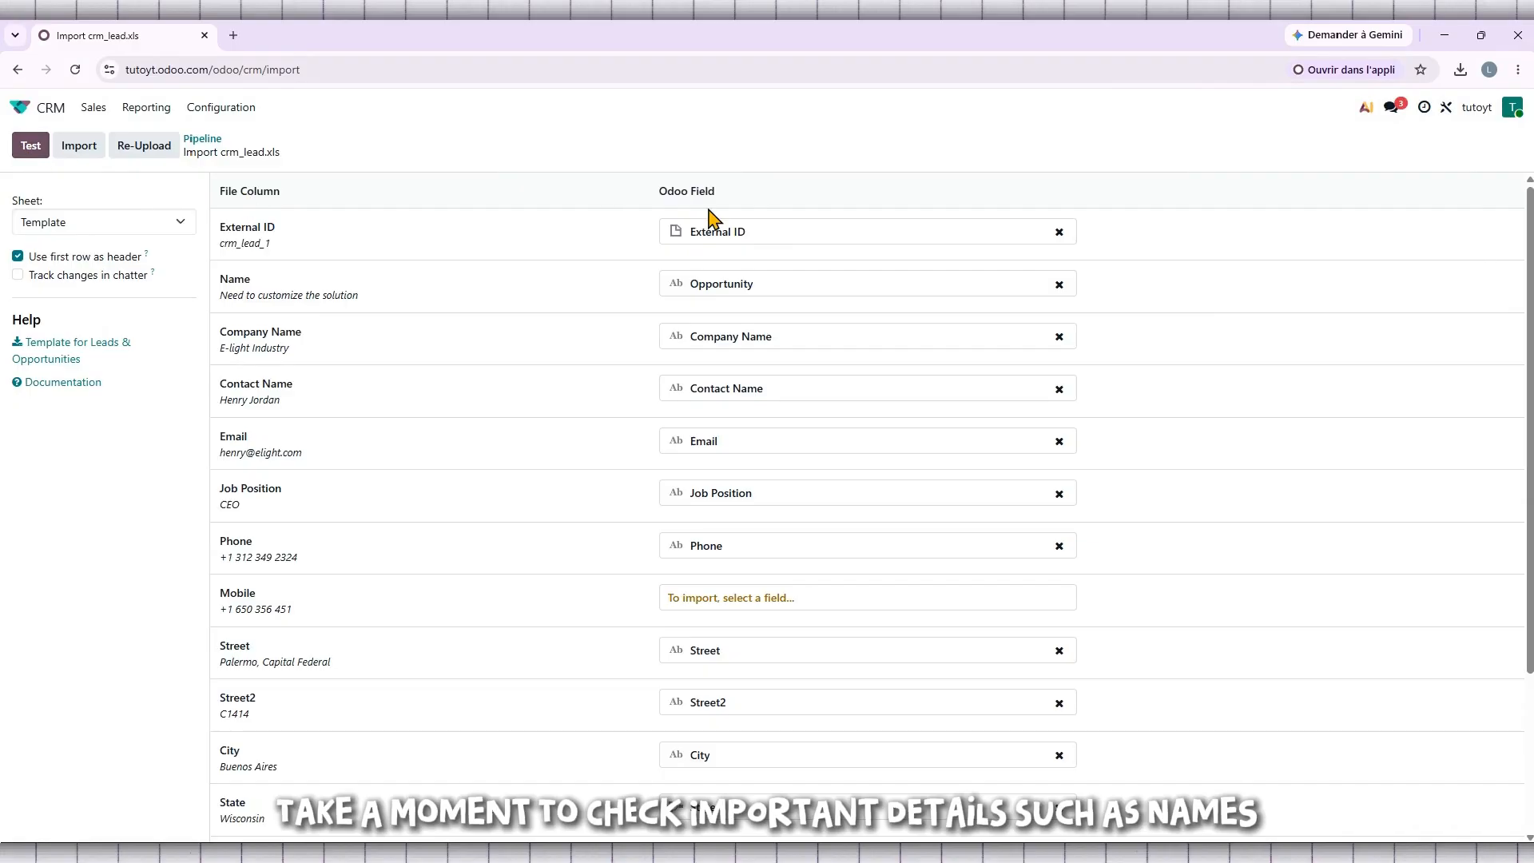
Review the mapping of file columns to Odoo fields and test the import.
scroll(709, 233, "down", 2)
scroll(709, 234, "down", 1)
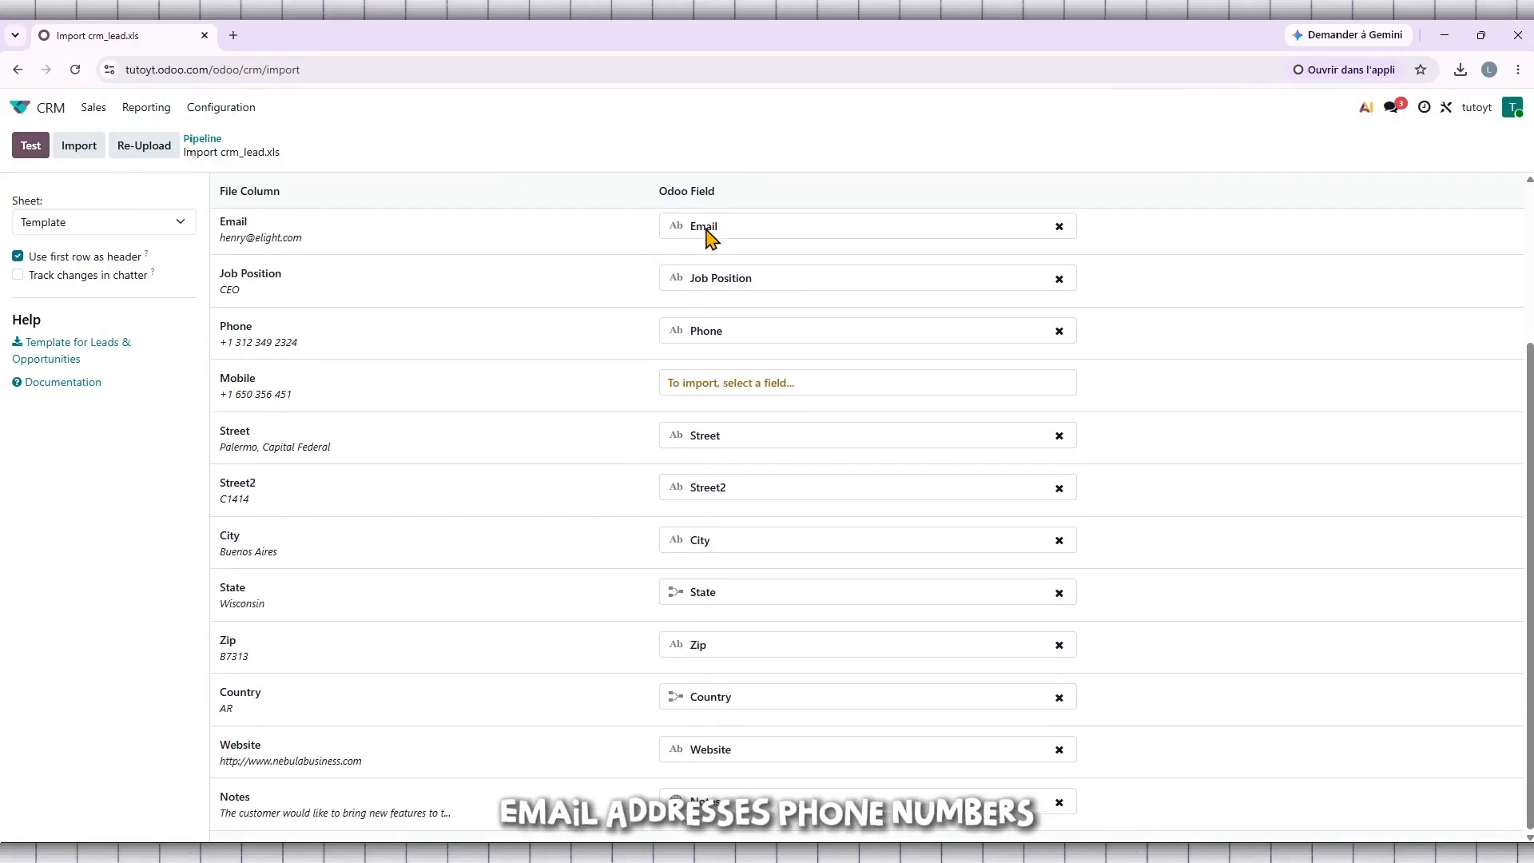
scroll(711, 237, "up", 3)
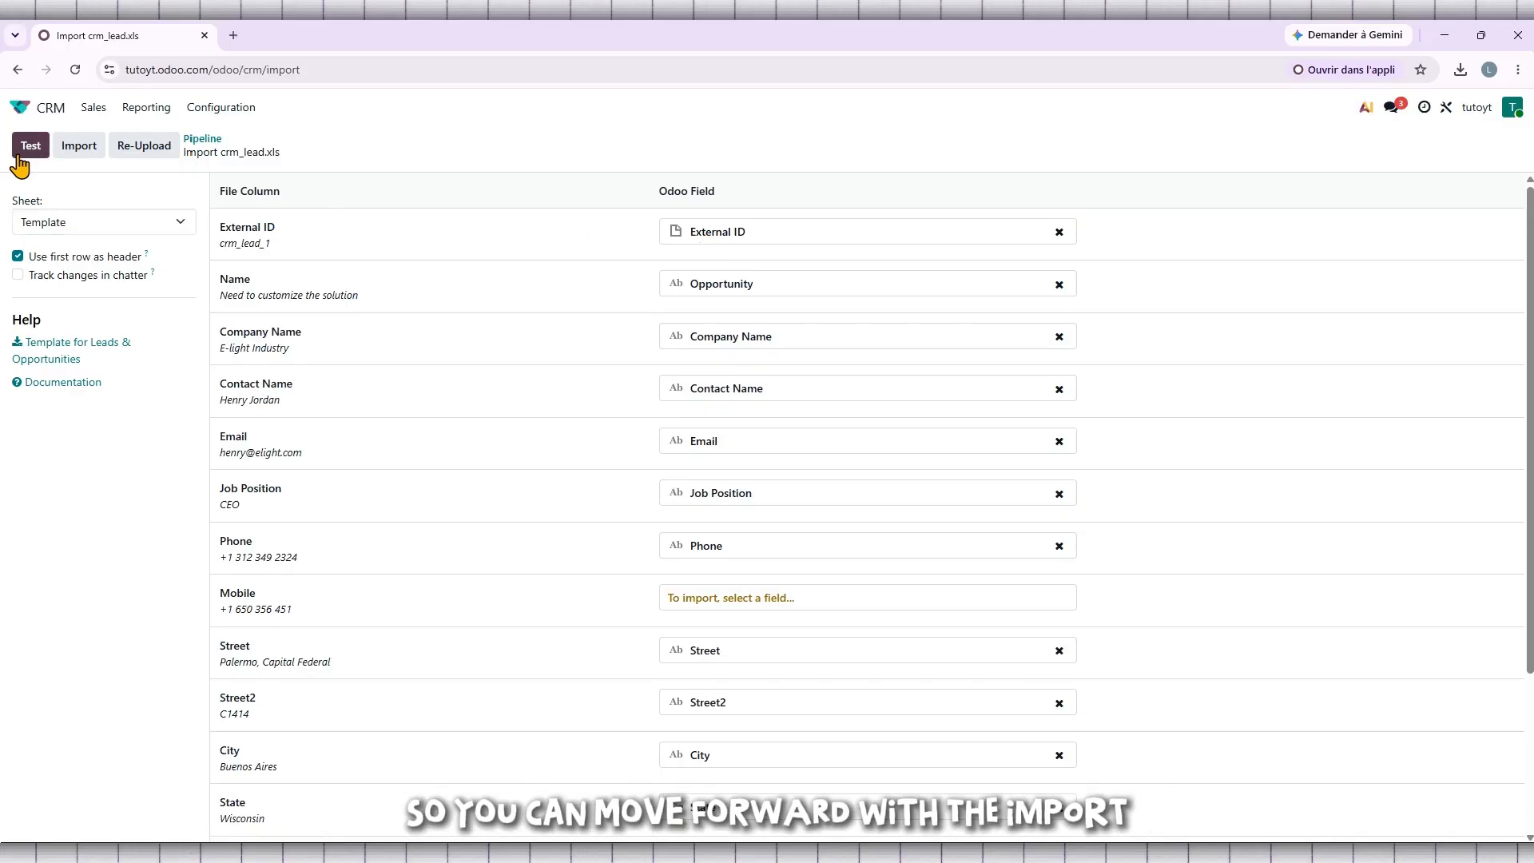
scroll(628, 269, "down", 3)
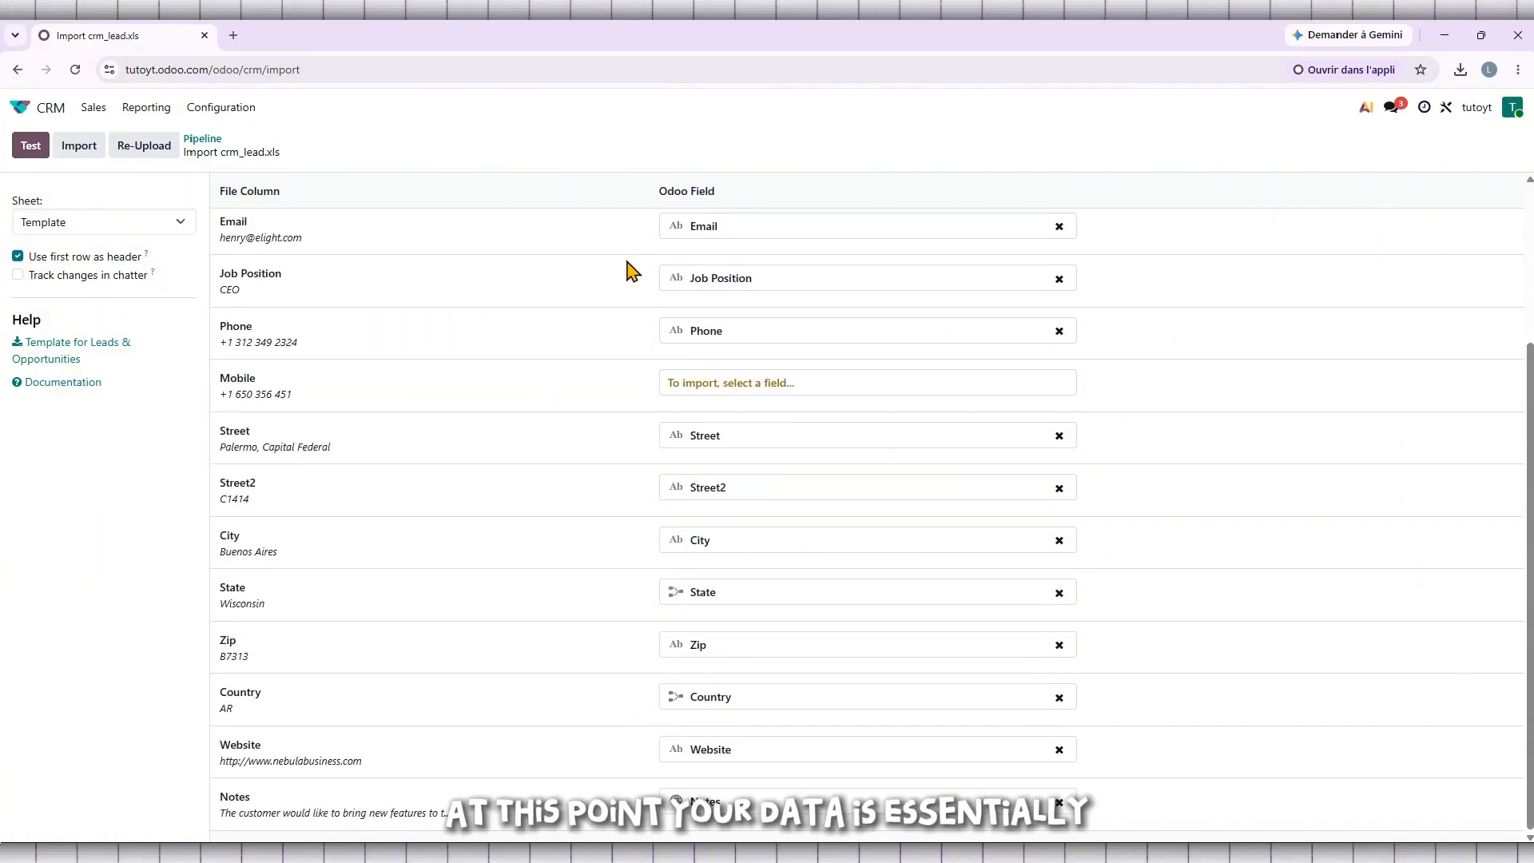
scroll(627, 269, "up", 3)
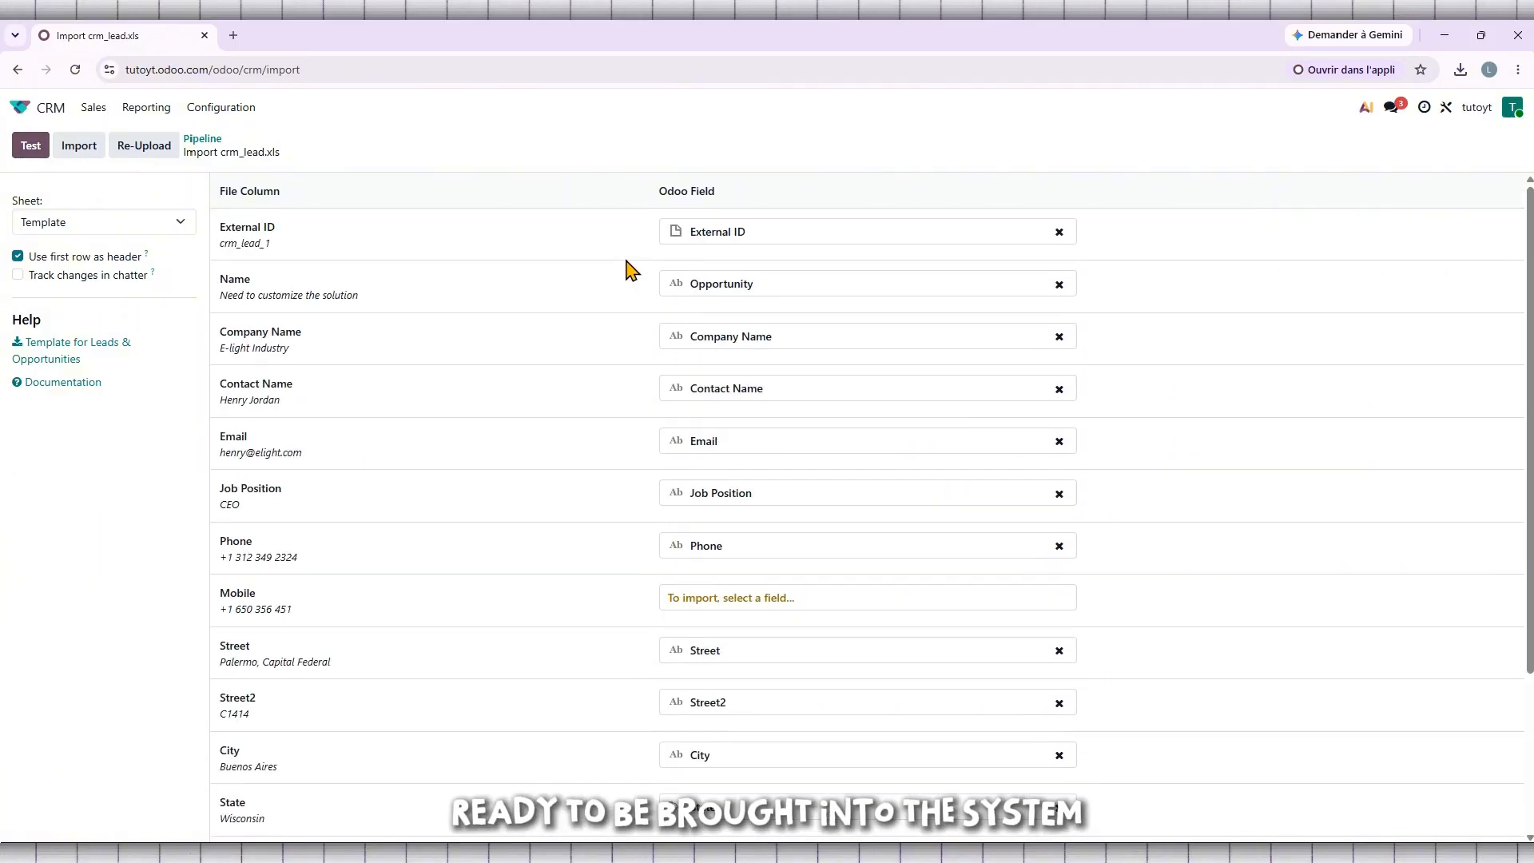
left_click(25, 150)
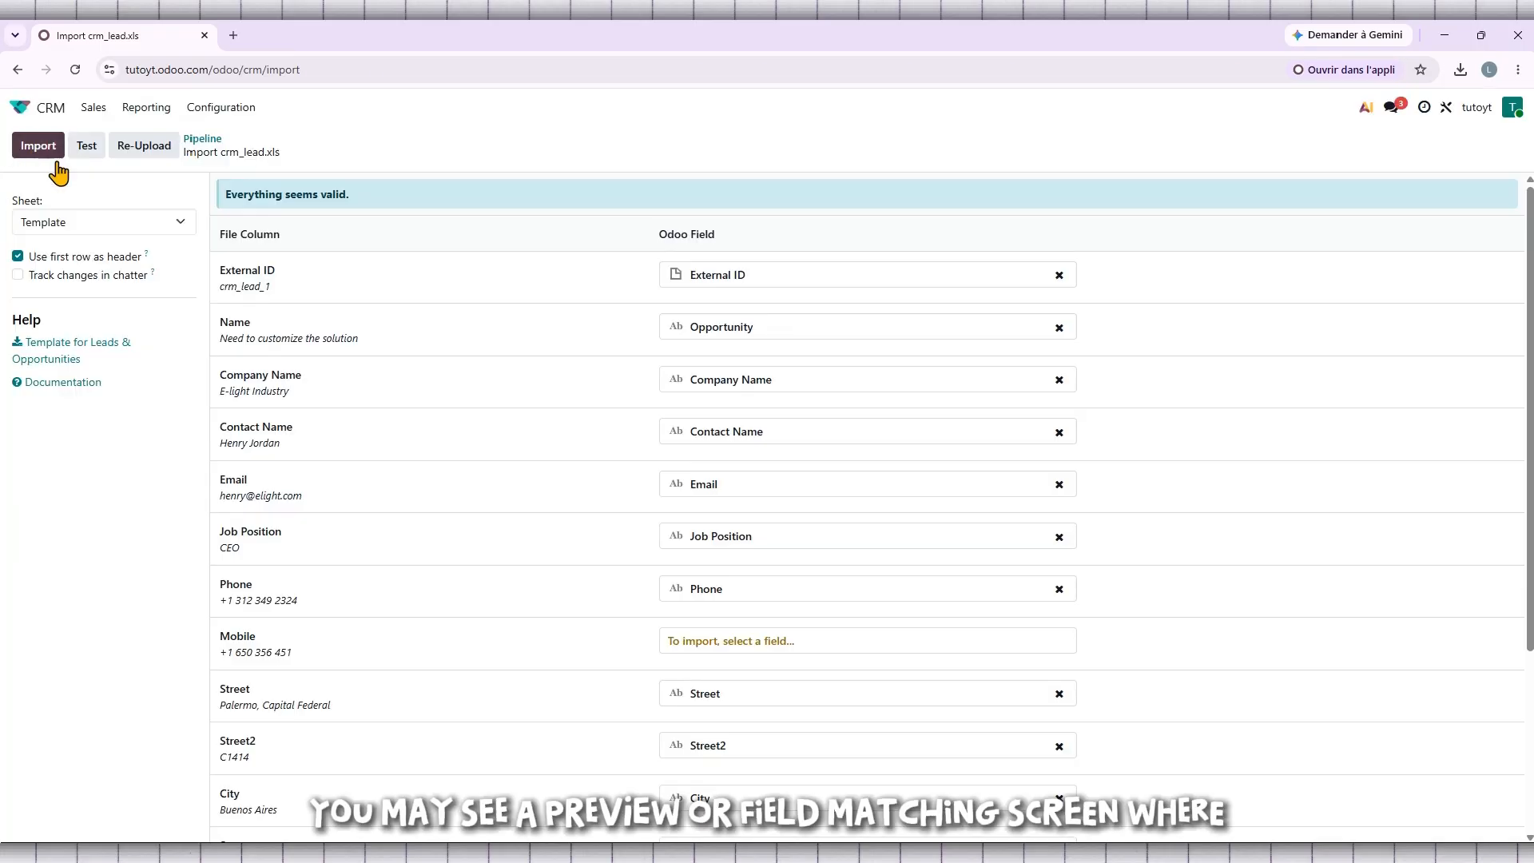
Import the leads and opportunities from the uploaded file into the CRM.
left_click_drag(343, 198, 217, 206)
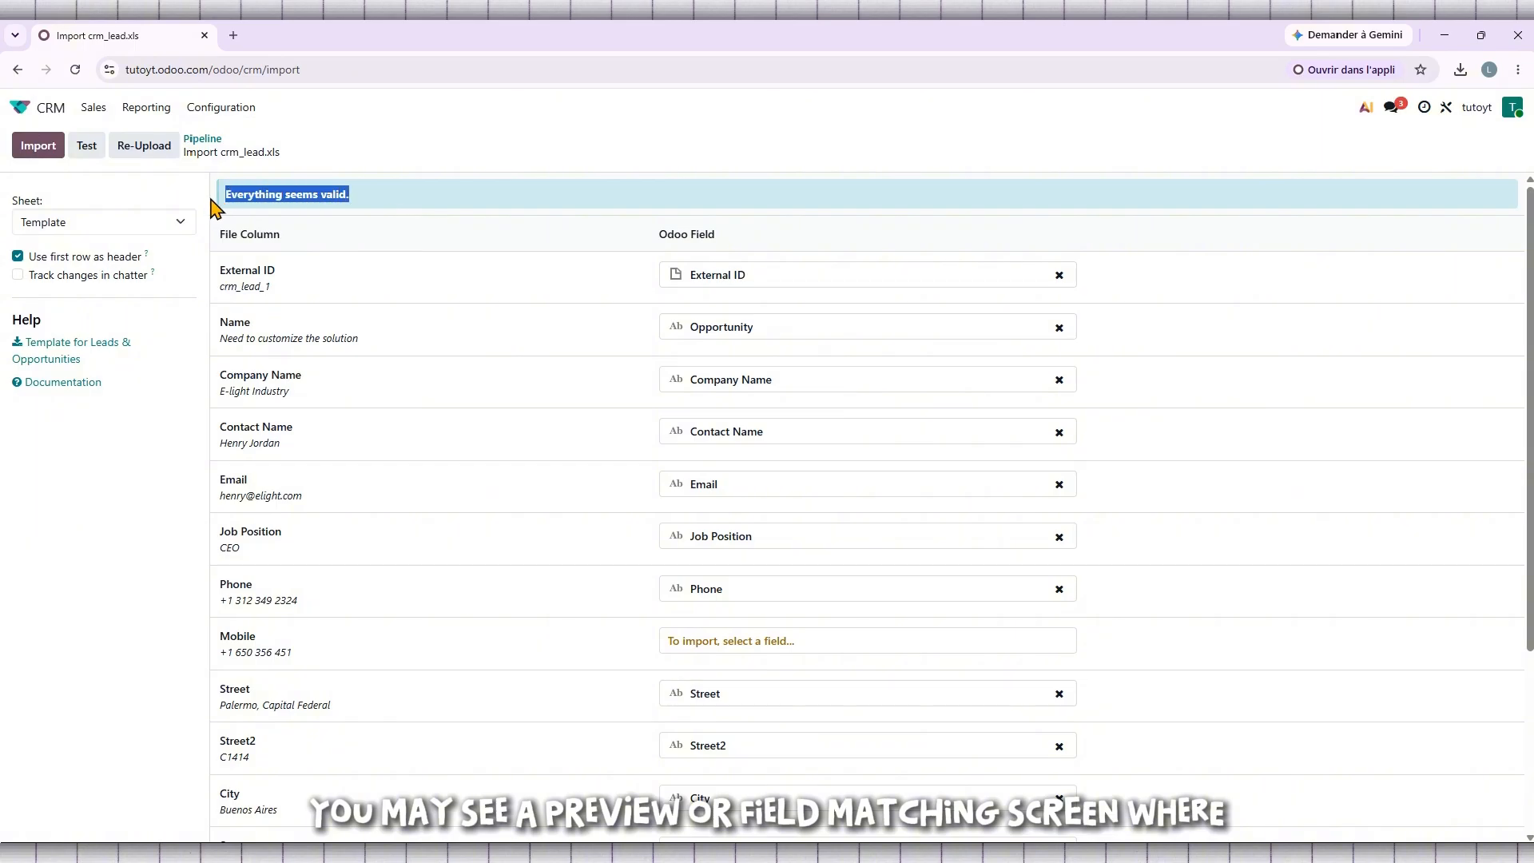
triple_click(246, 198)
left_click(333, 195)
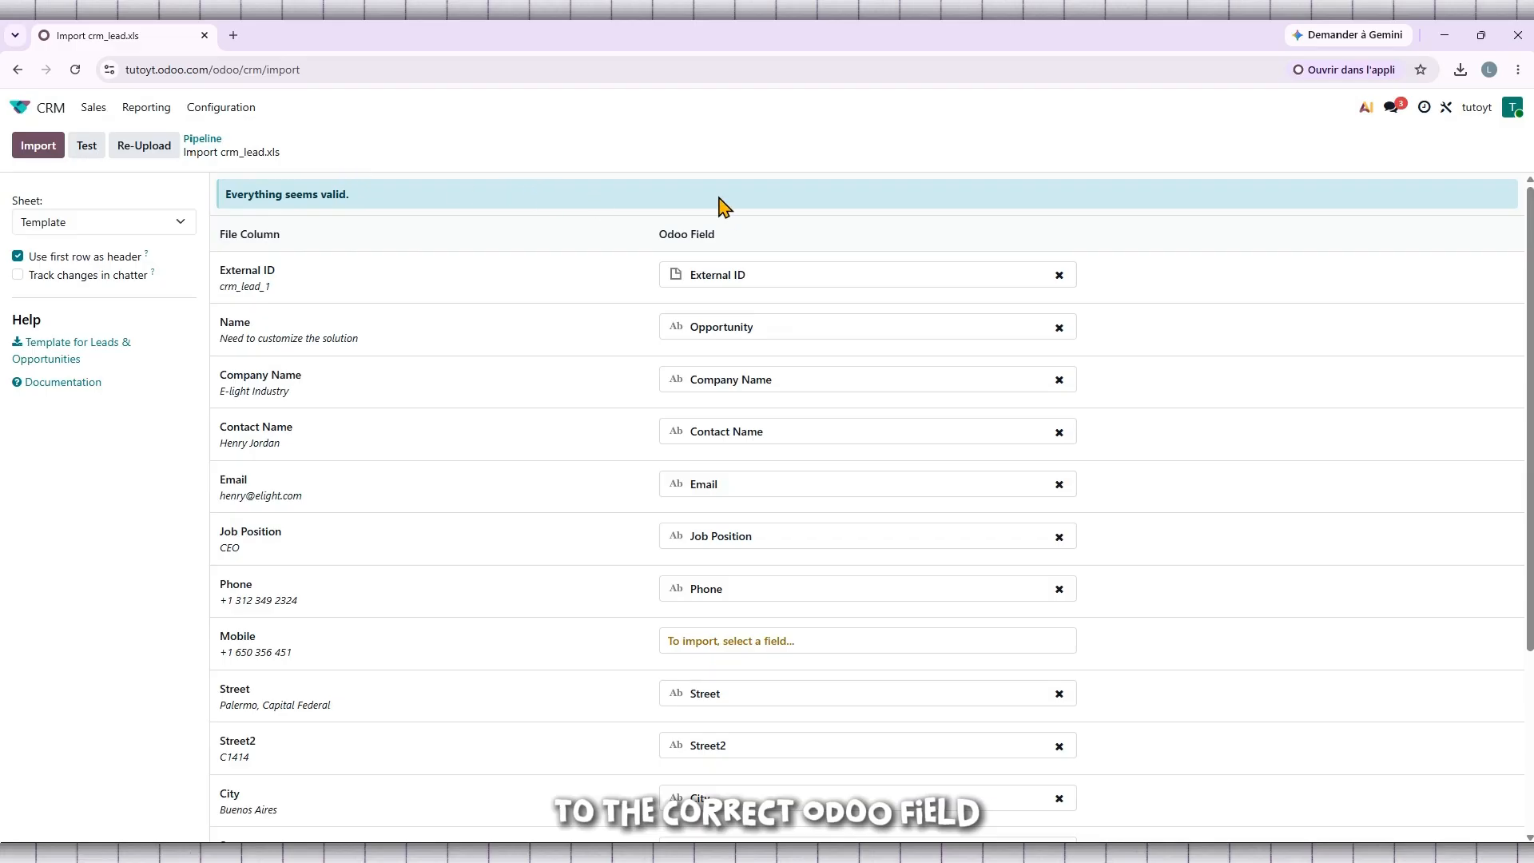
scroll(723, 206, "down", 3)
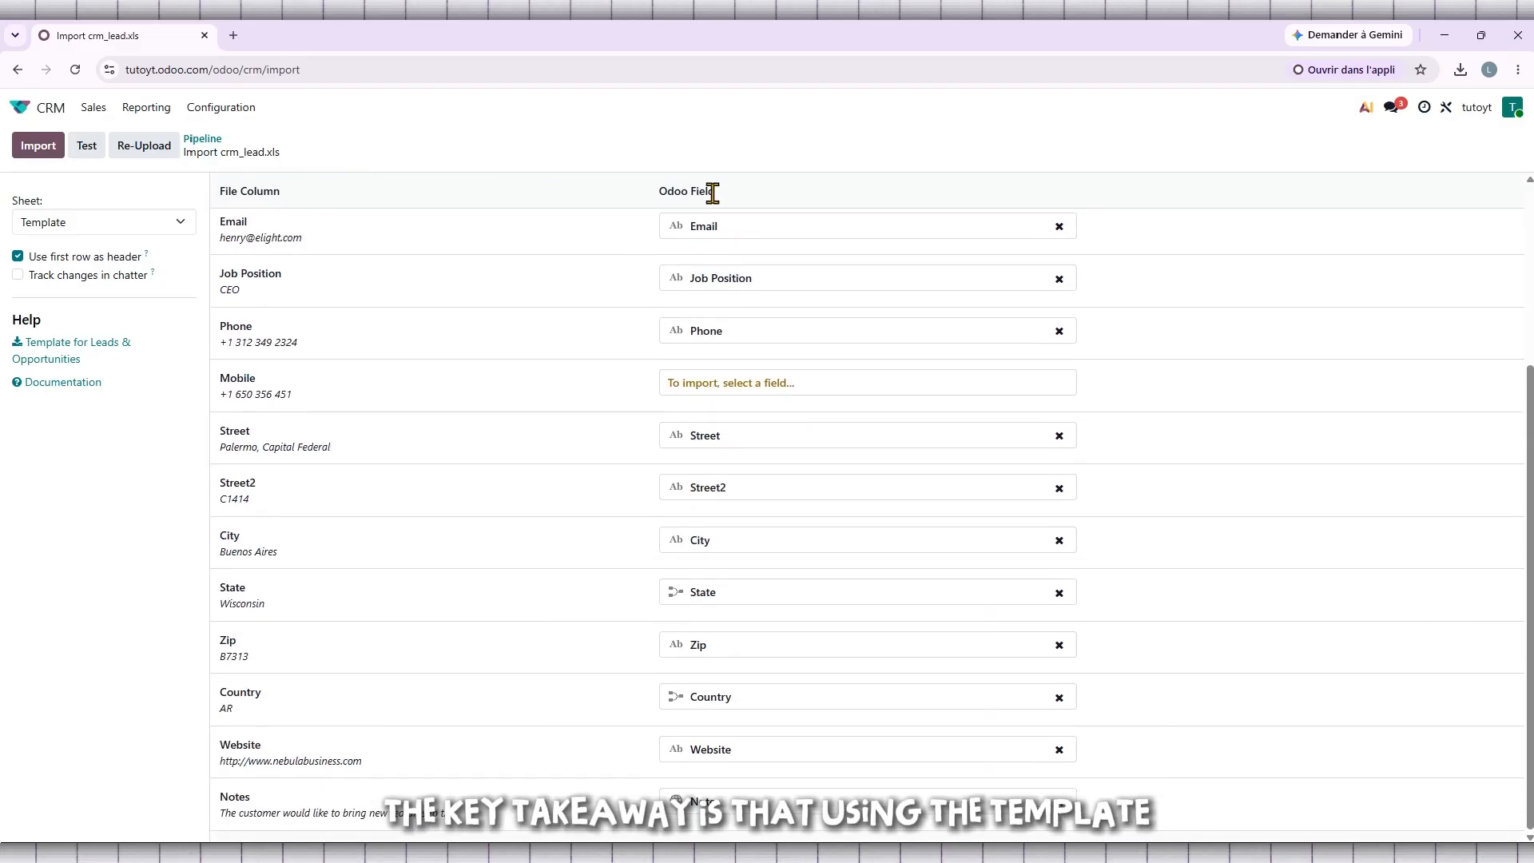
scroll(712, 194, "up", 3)
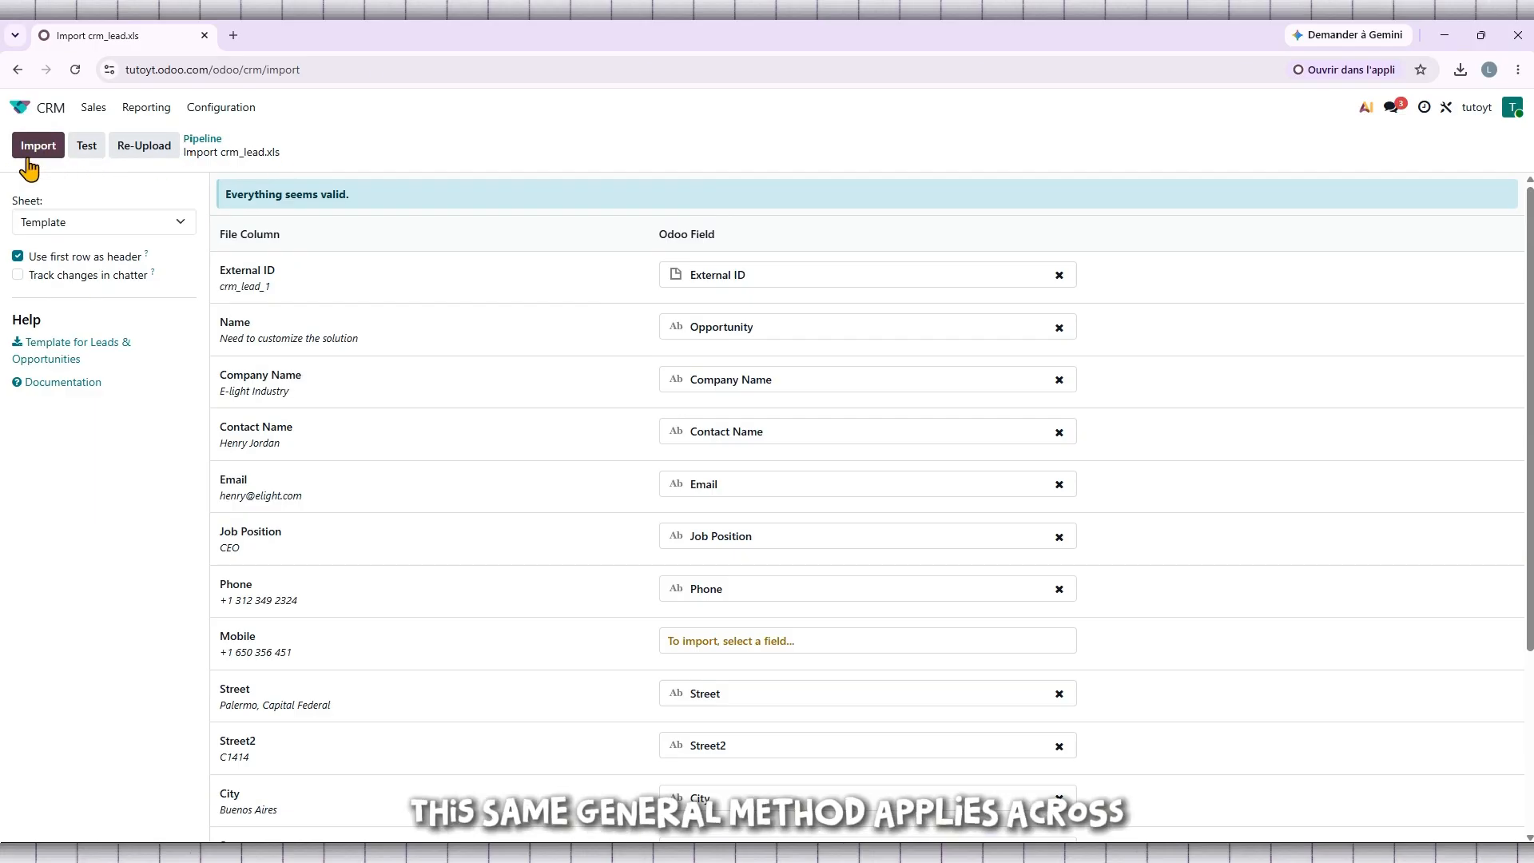
triple_click(280, 192)
left_click(354, 192)
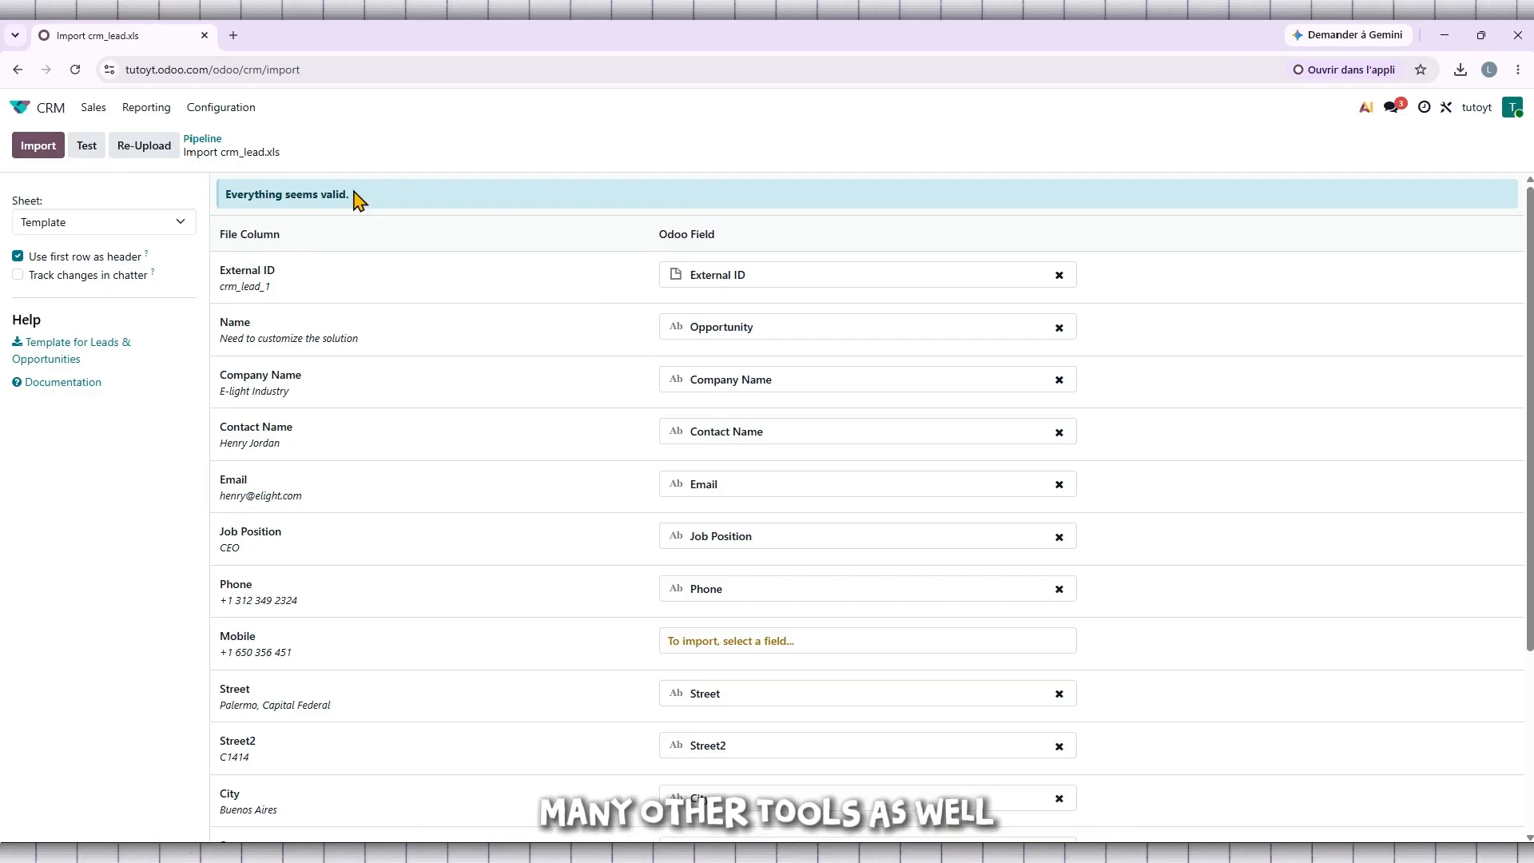
left_click(32, 150)
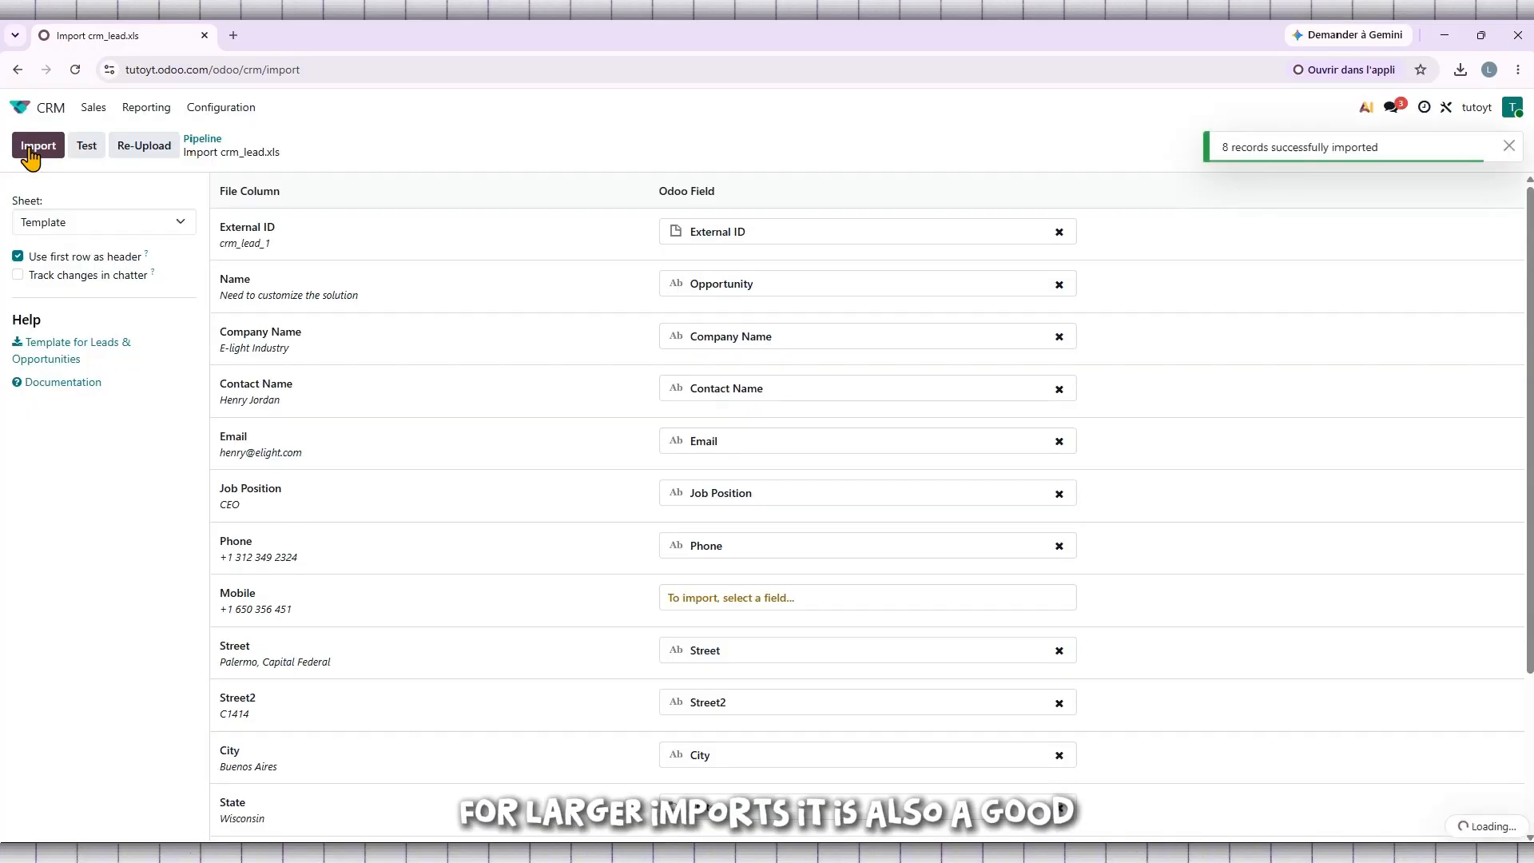
Return to the CRM pipeline from the home screen and scroll through the imported leads in the New stage.
left_click_drag(1379, 149, 1203, 158)
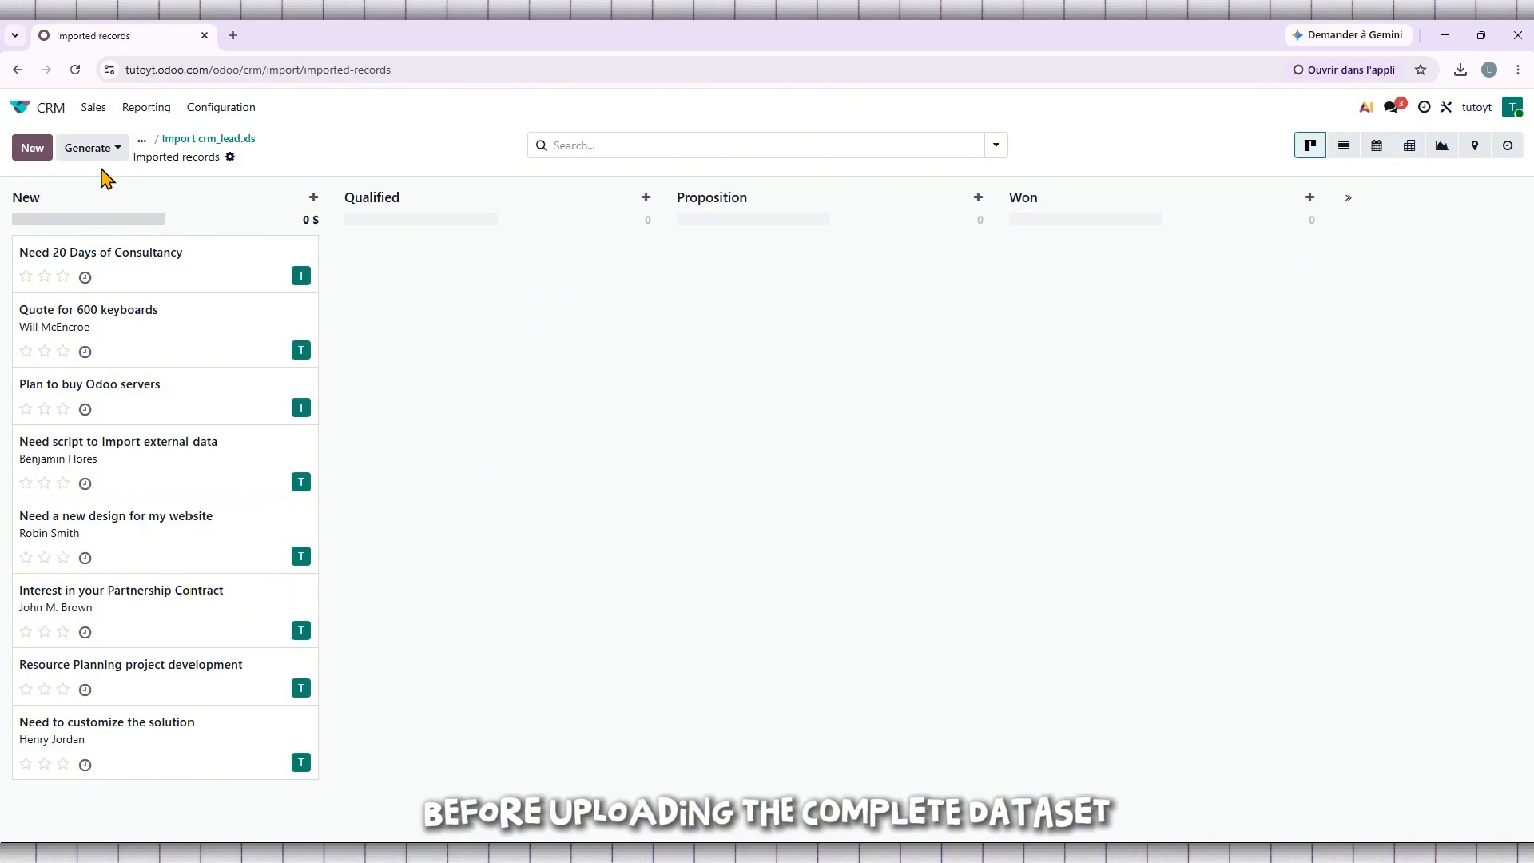
left_click(38, 112)
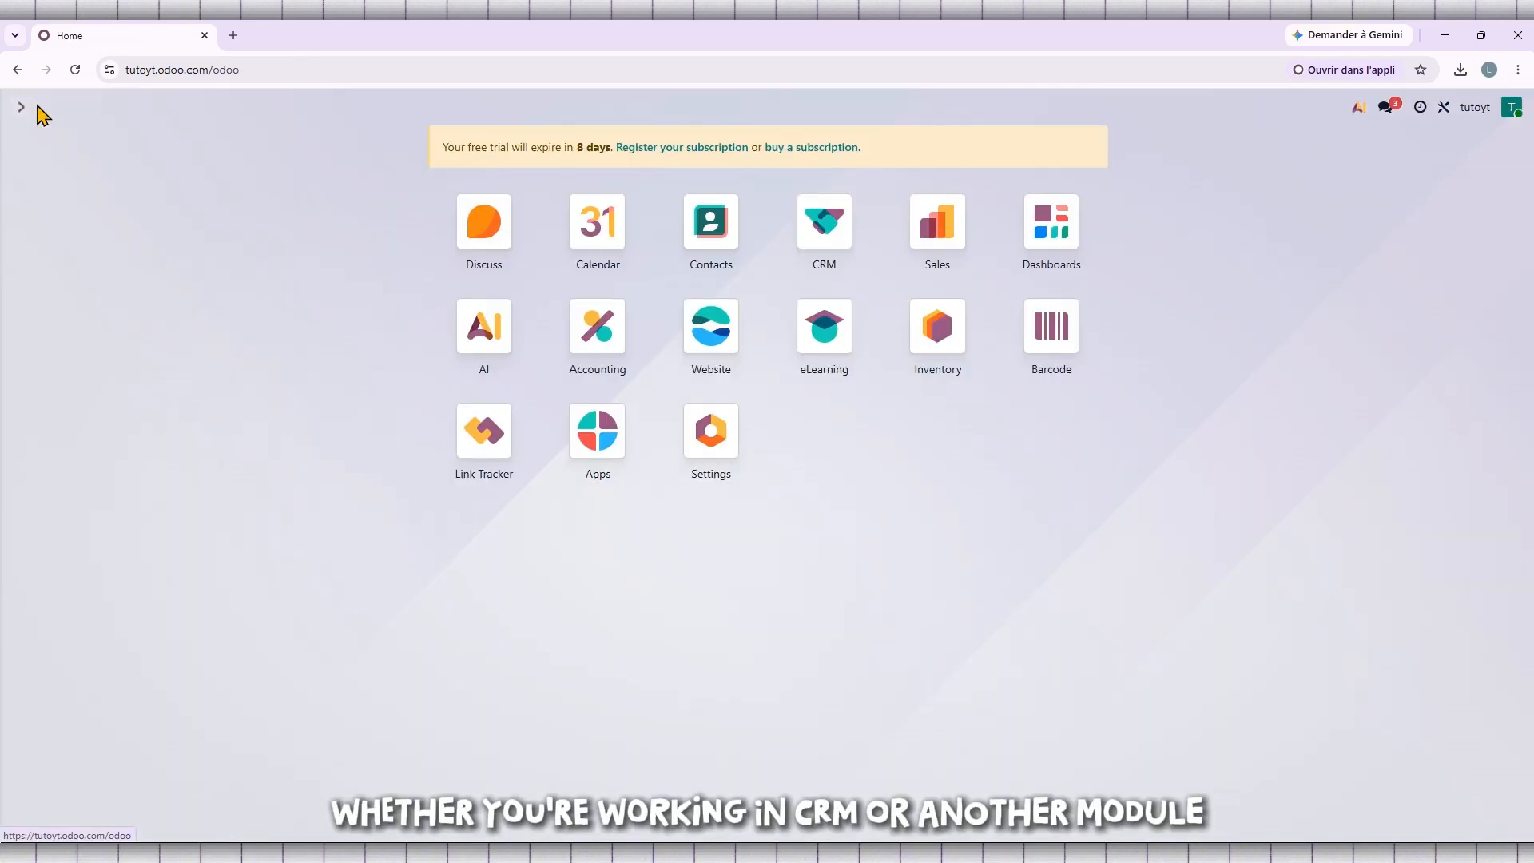
left_click(821, 228)
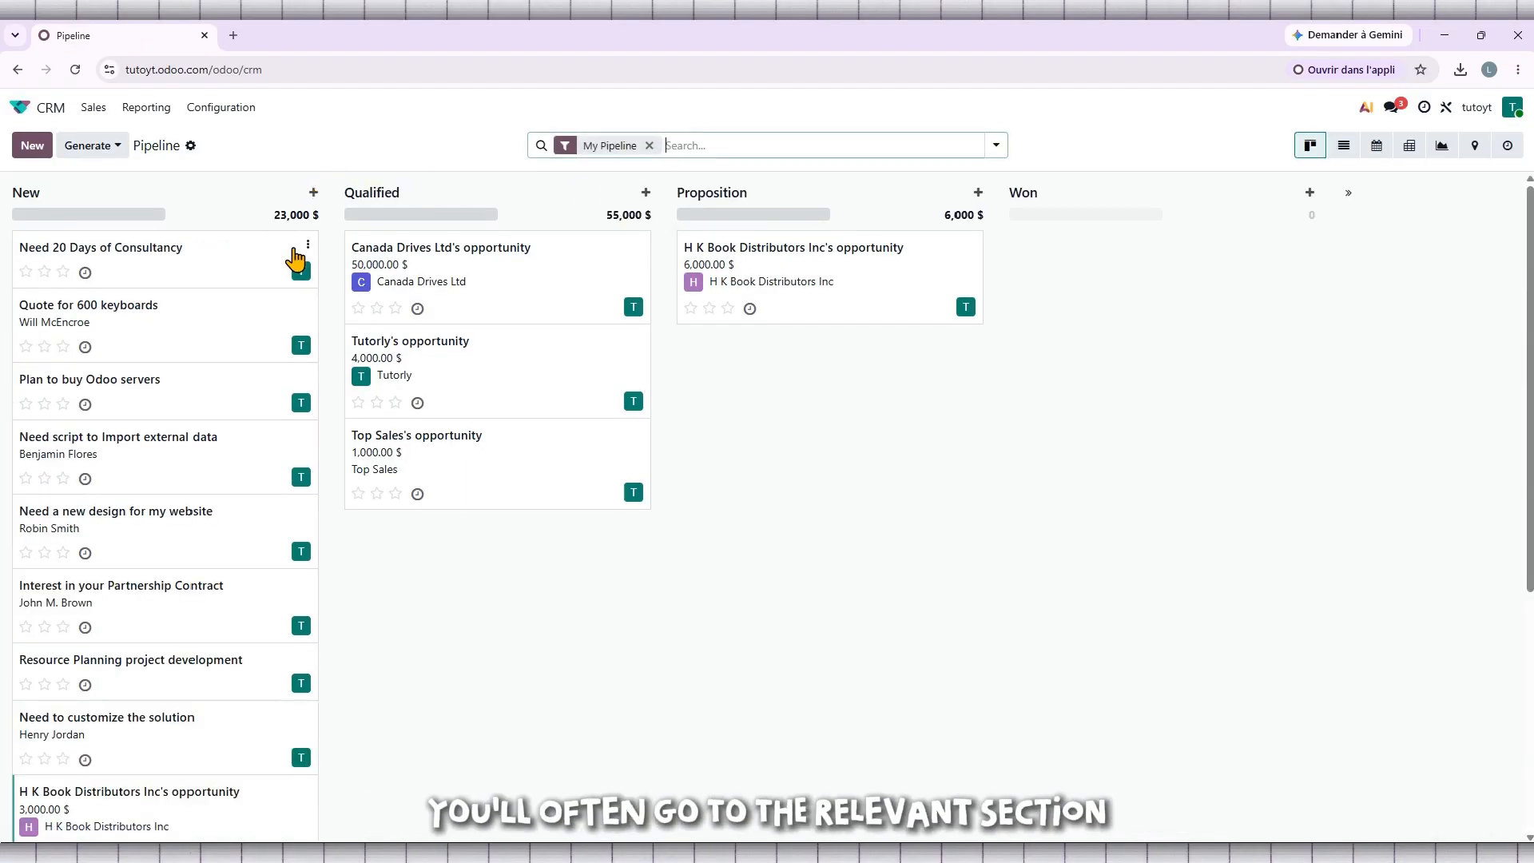
scroll(292, 262, "down", 5)
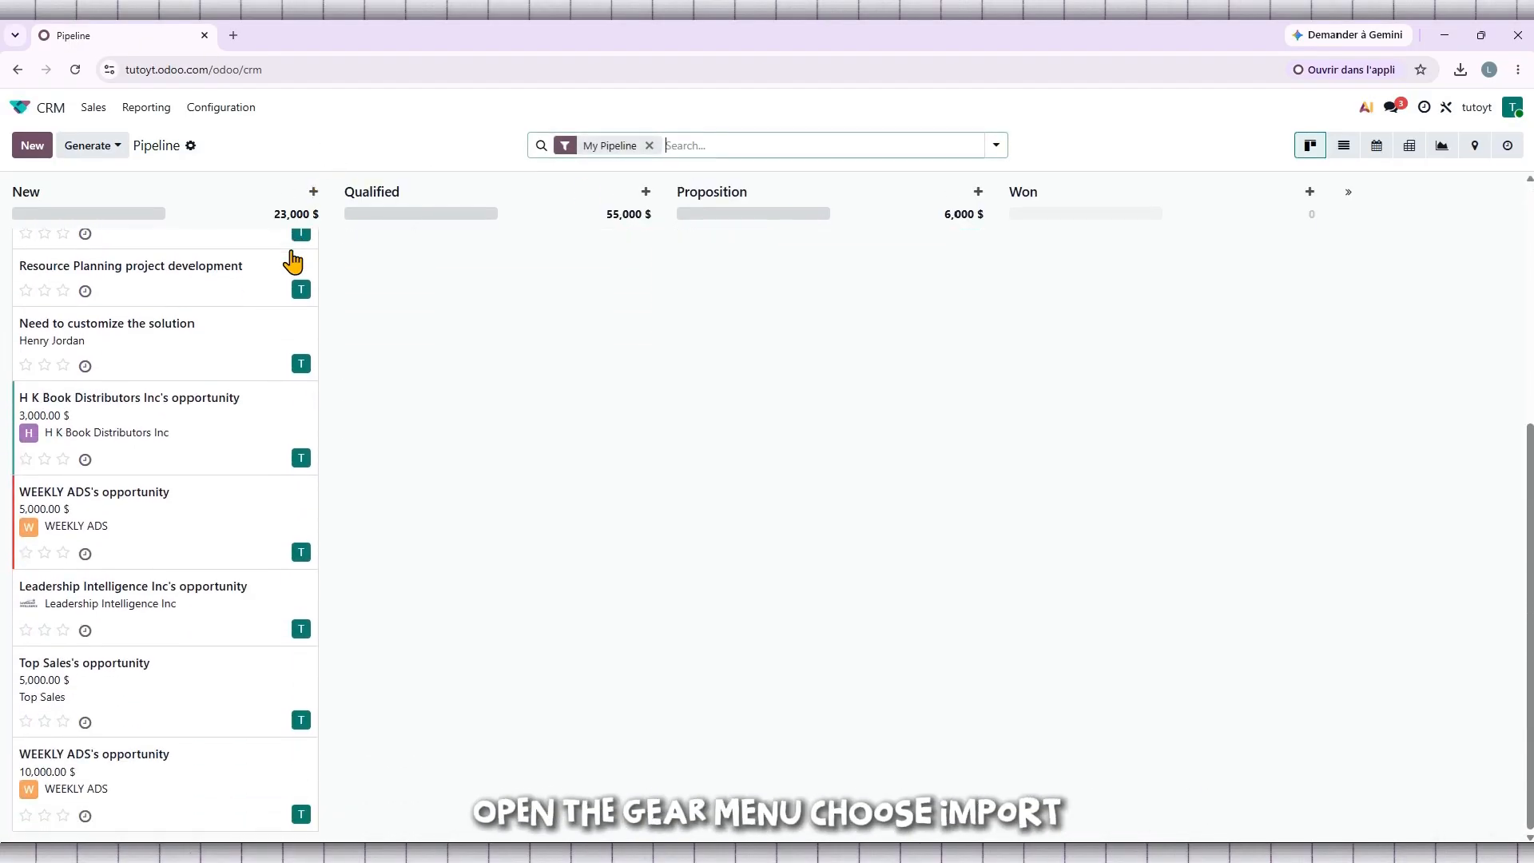
Open the pipeline's import page and download the Template for Leads & Opportunities.
left_click(188, 147)
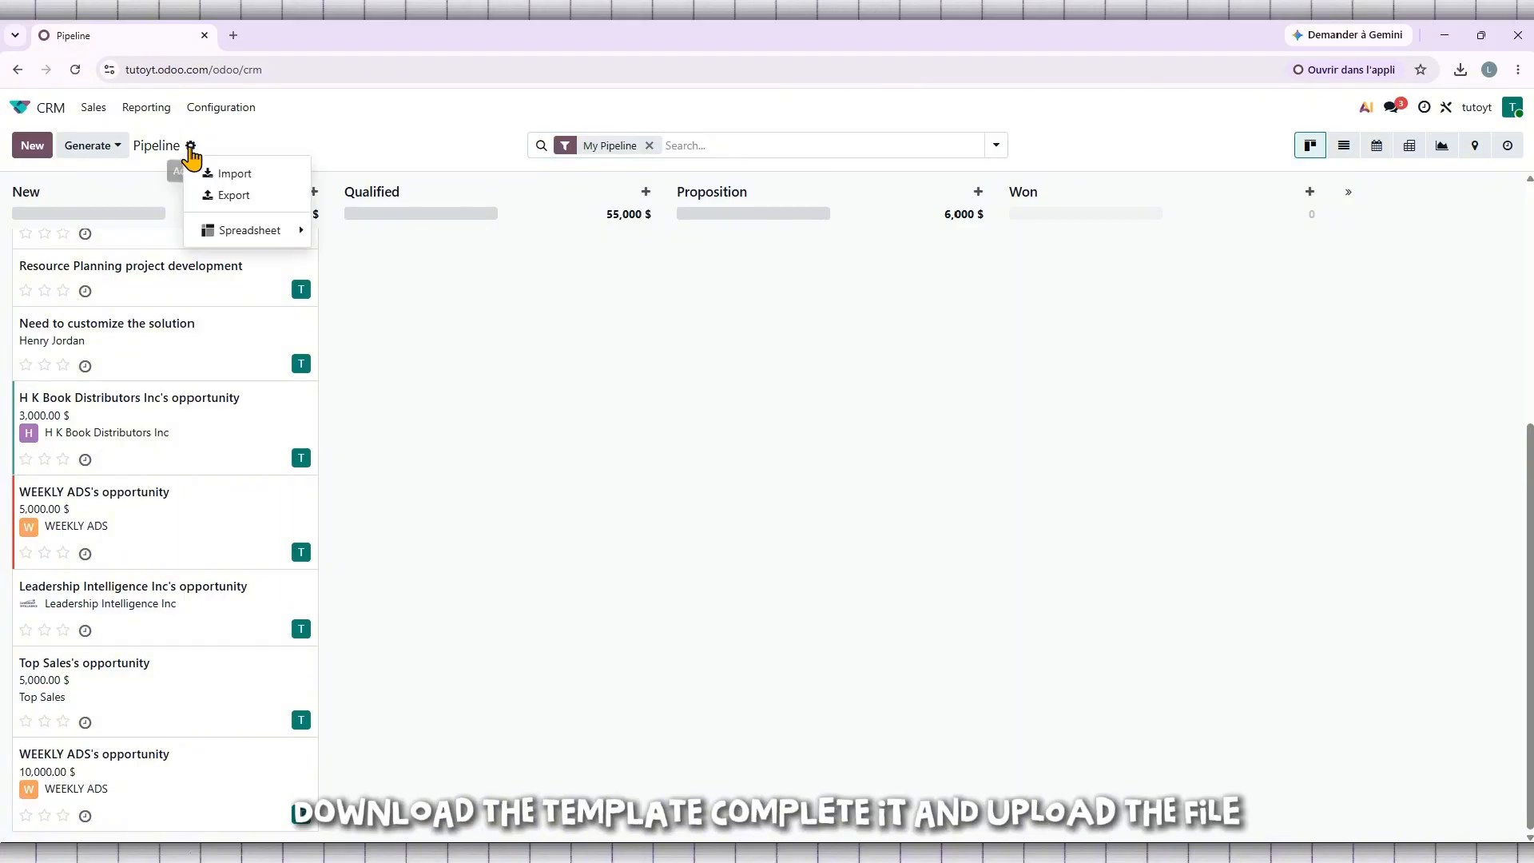
left_click(232, 172)
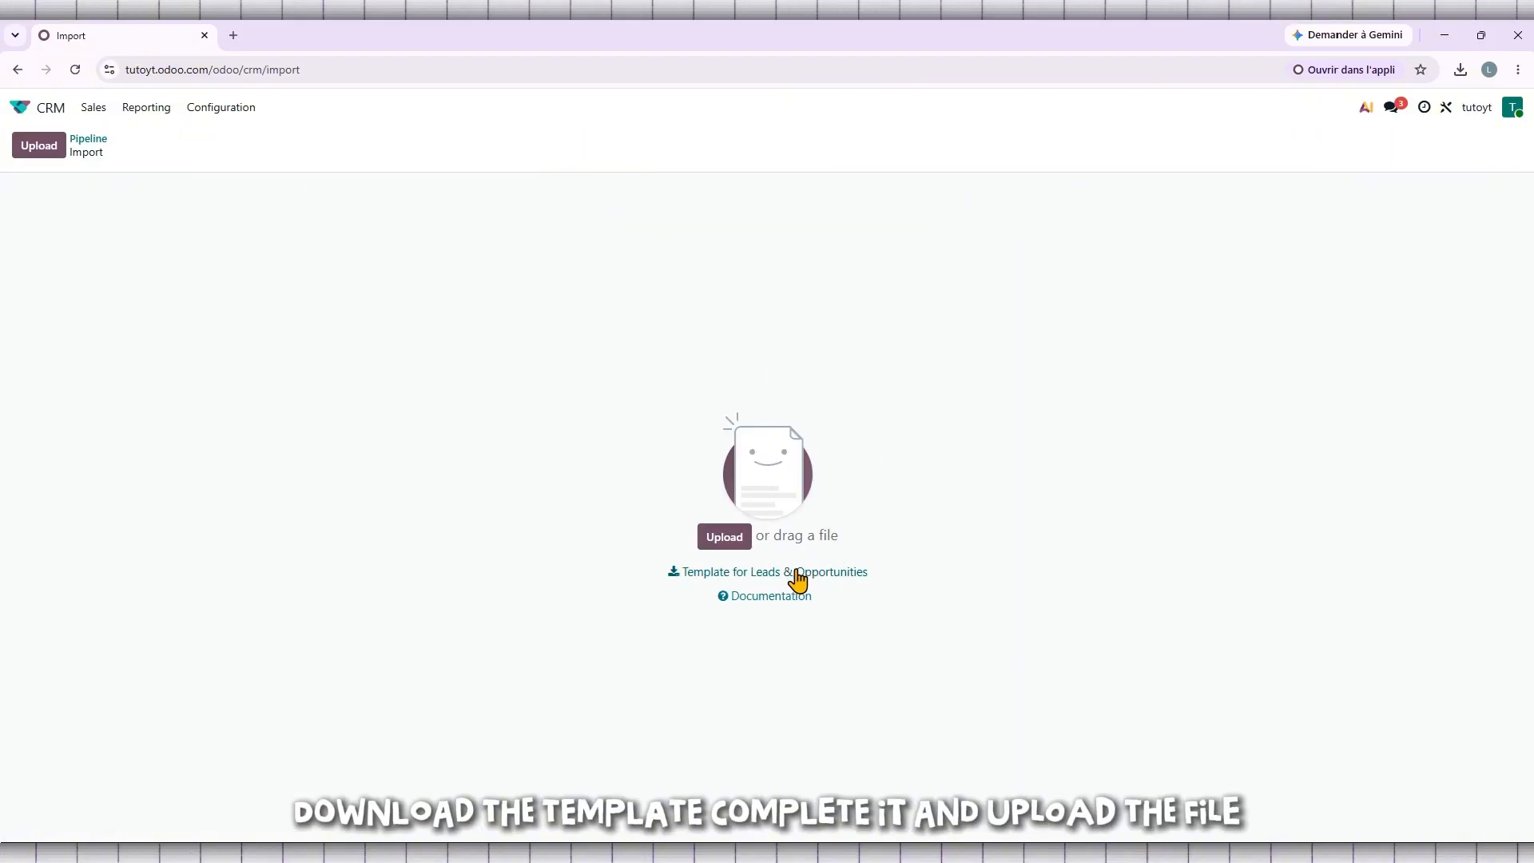
left_click(829, 577)
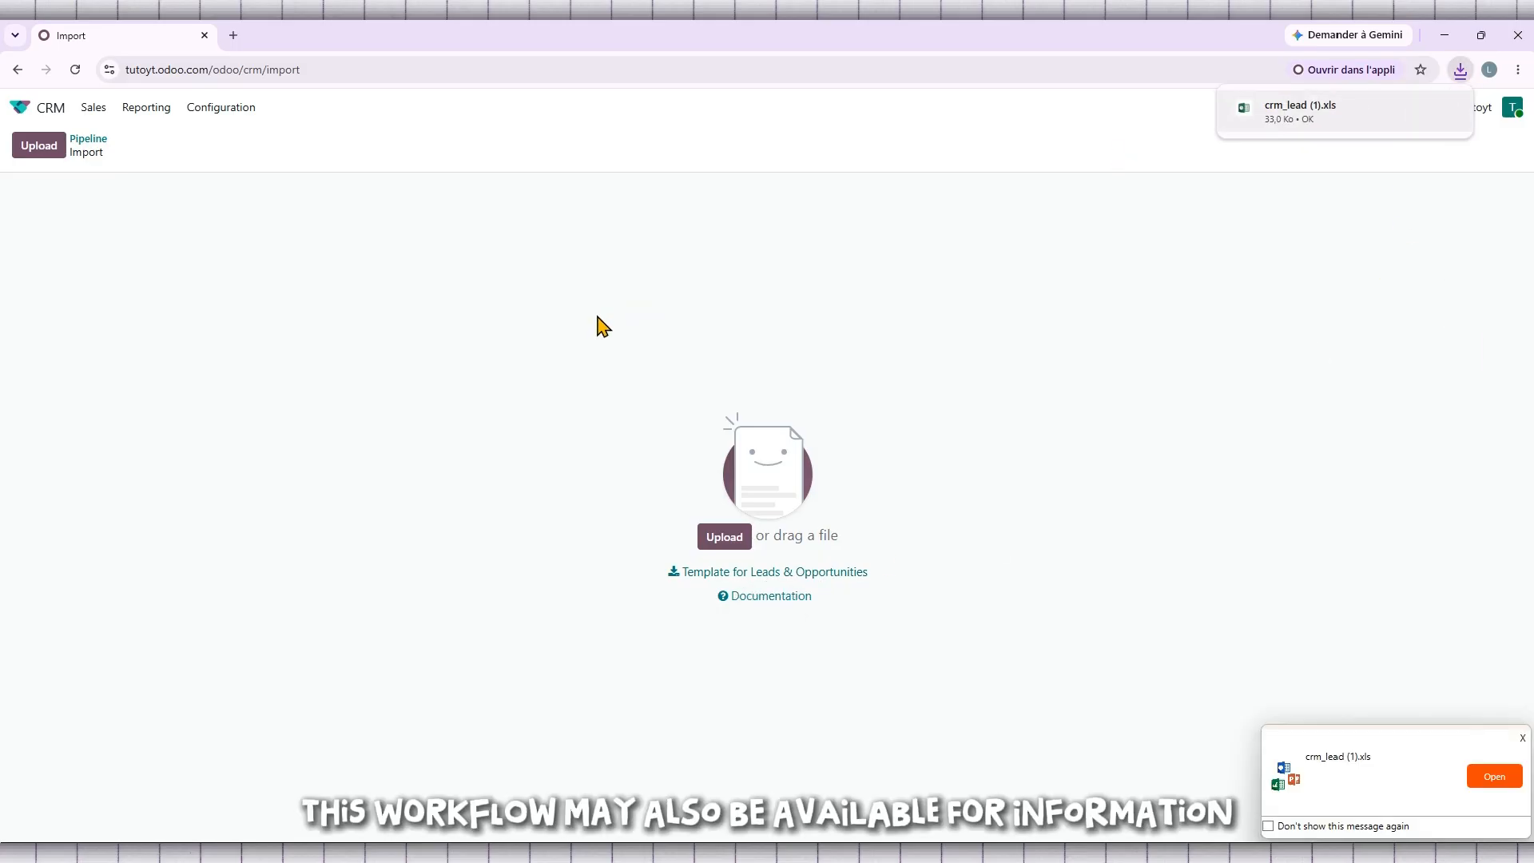
Open the downloaded crm_lead (1).xls and replace the first lead's Name with Tutorly.
left_click(1276, 112)
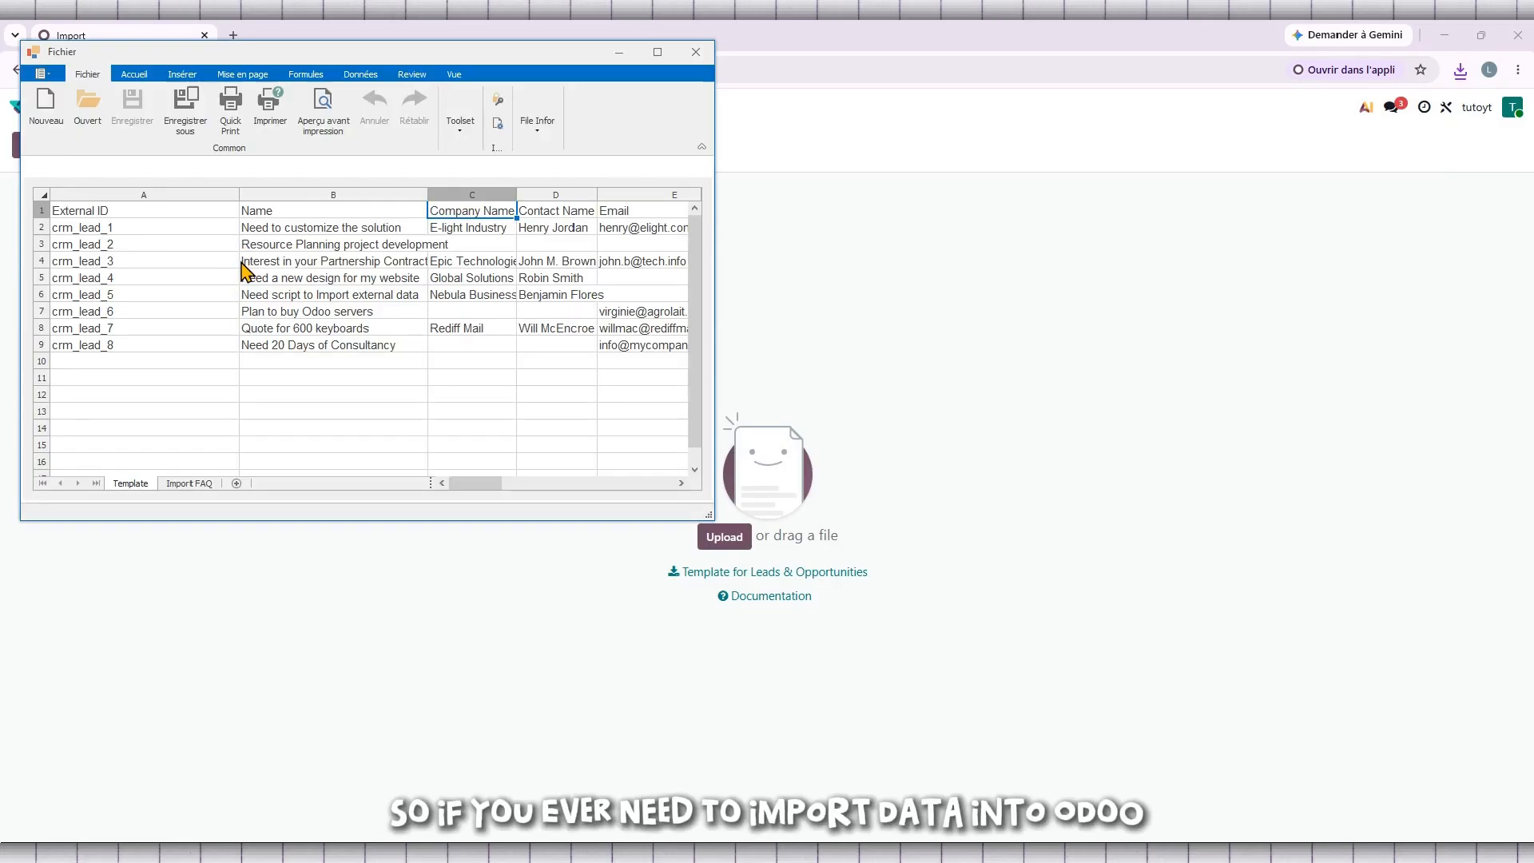
left_click(315, 226)
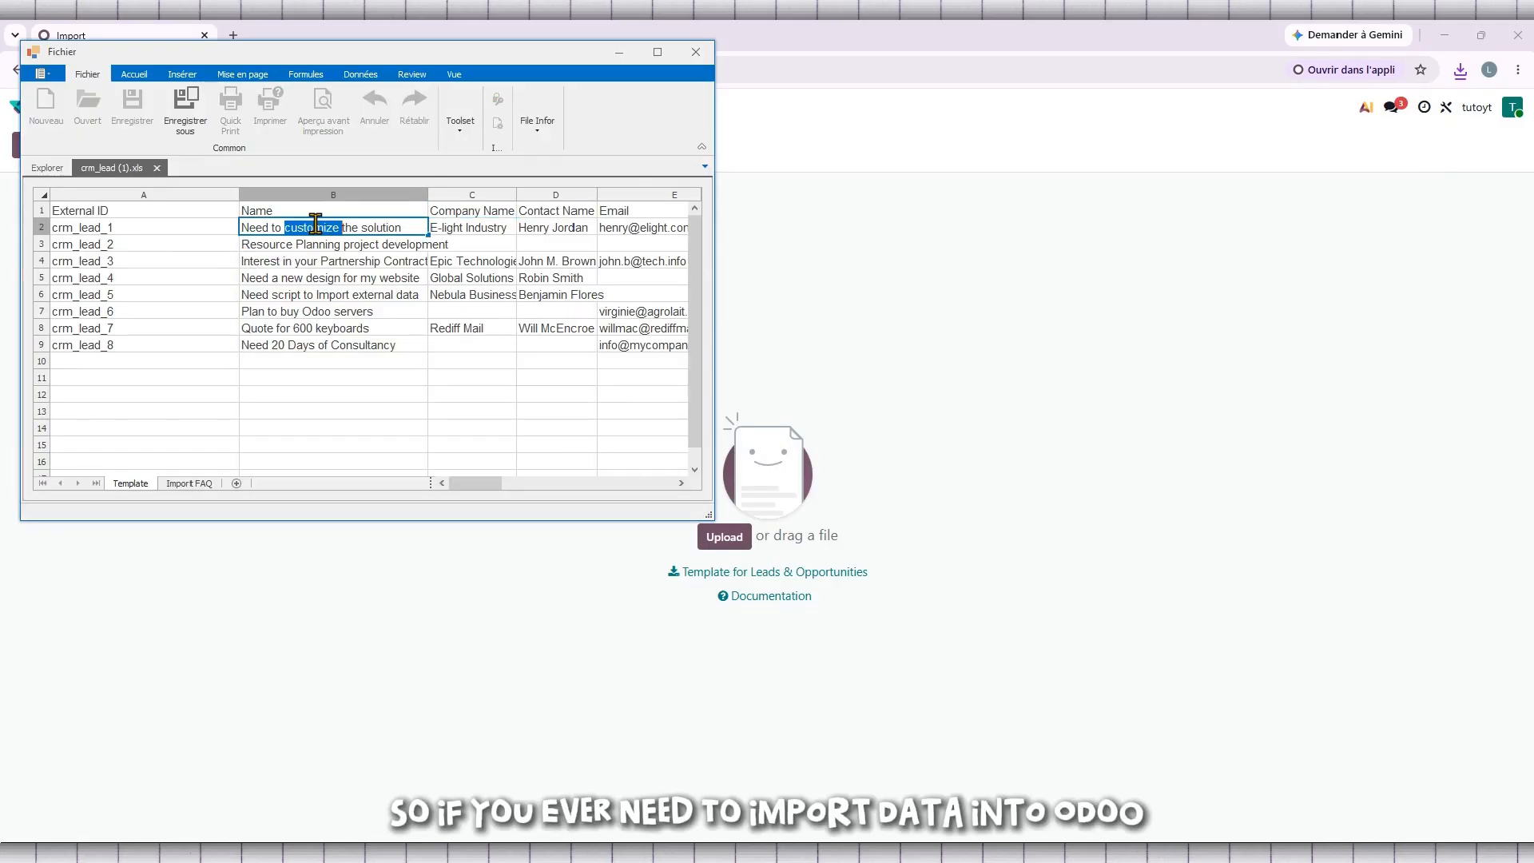
left_click_drag(410, 228, 200, 228)
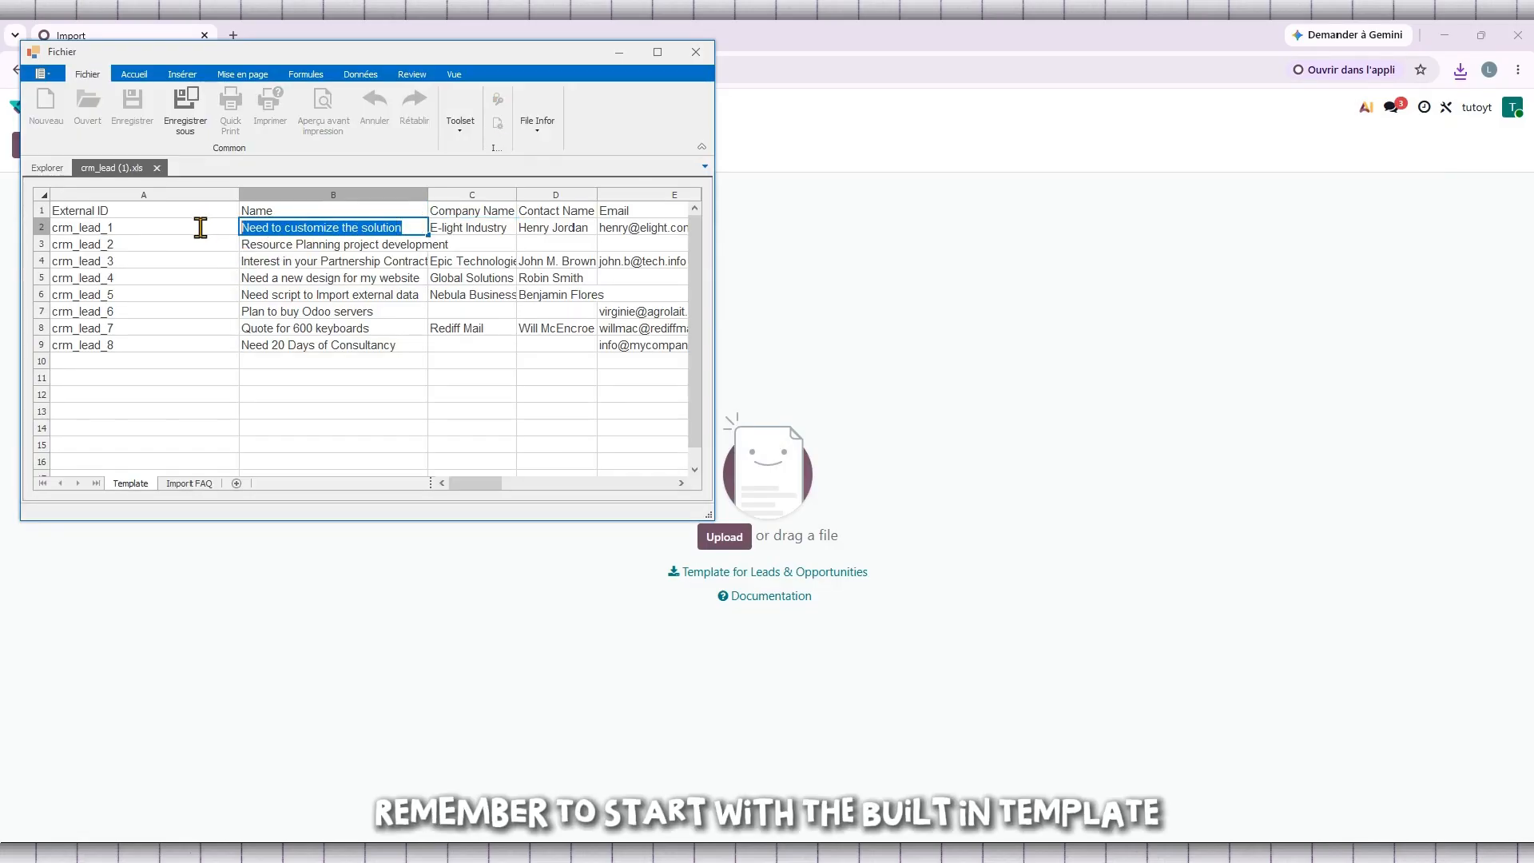
type("Tutorly")
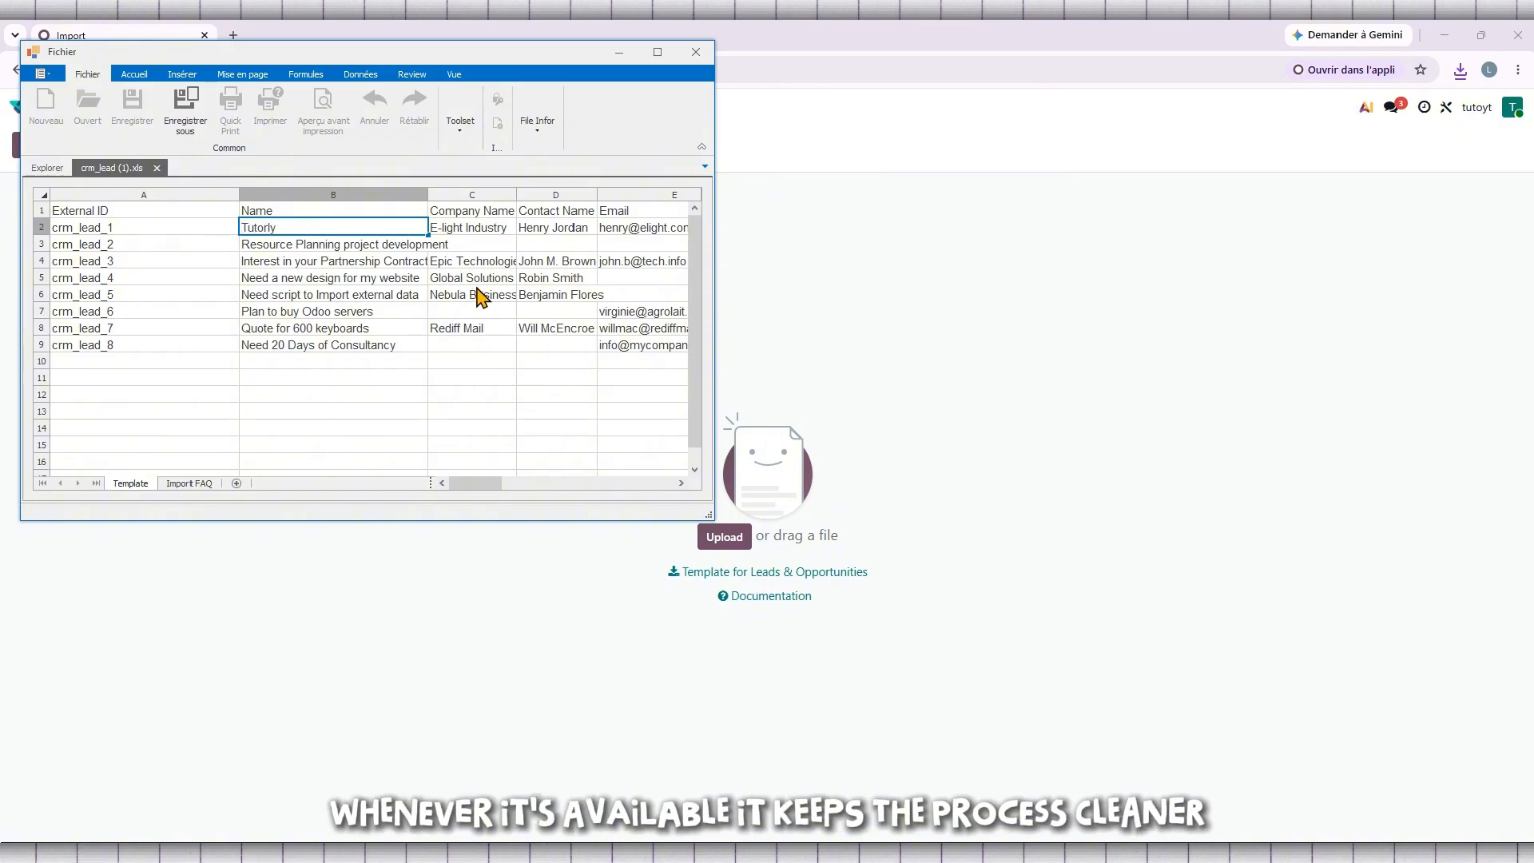
Select the first lead's Company Name and Contact Name cells in the template for editing.
double_click(370, 247)
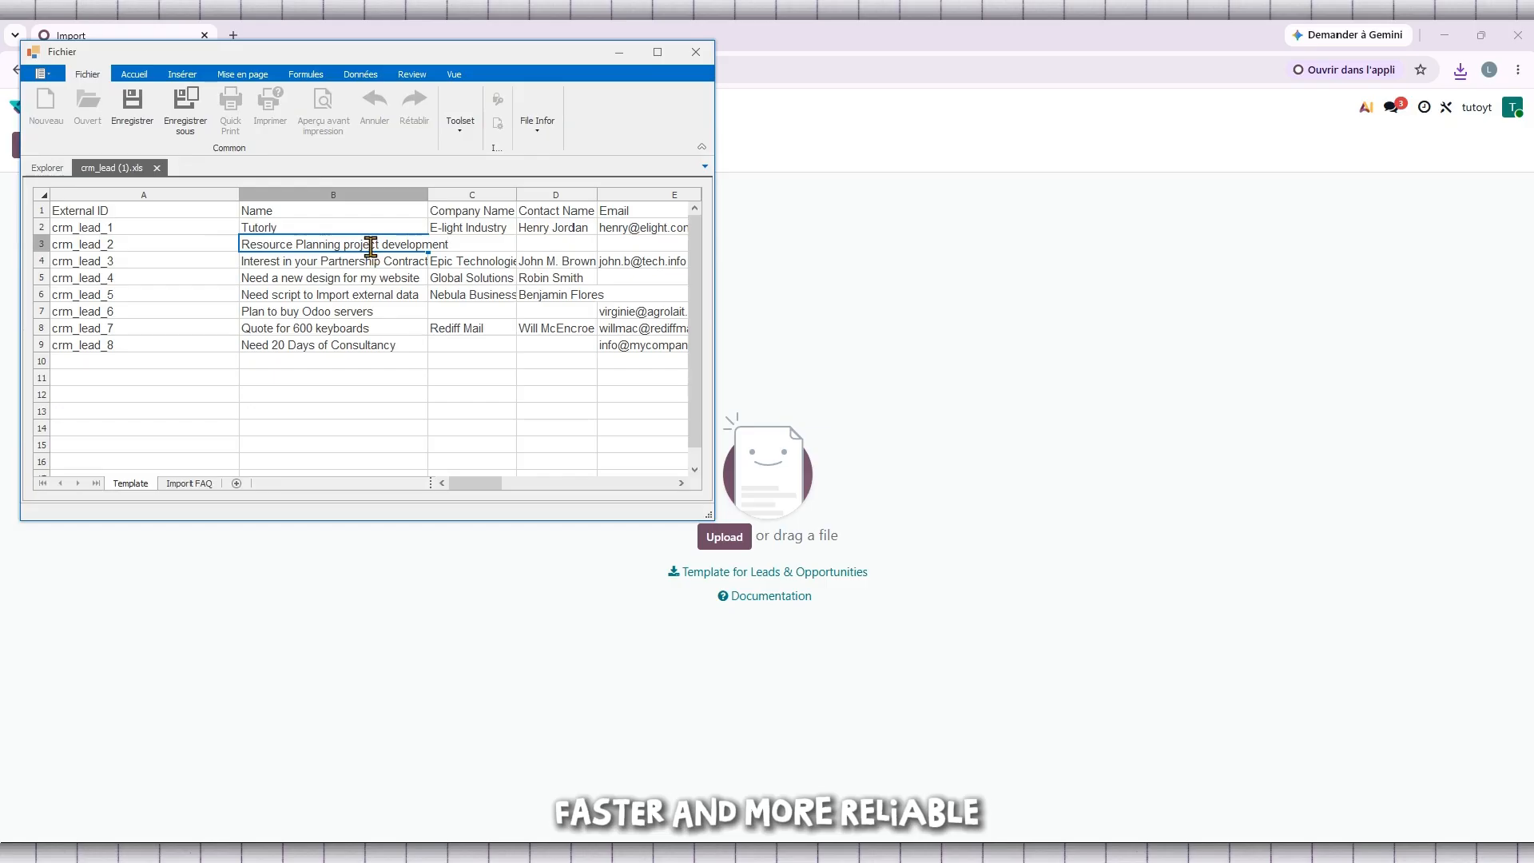
double_click(370, 247)
left_click(503, 234)
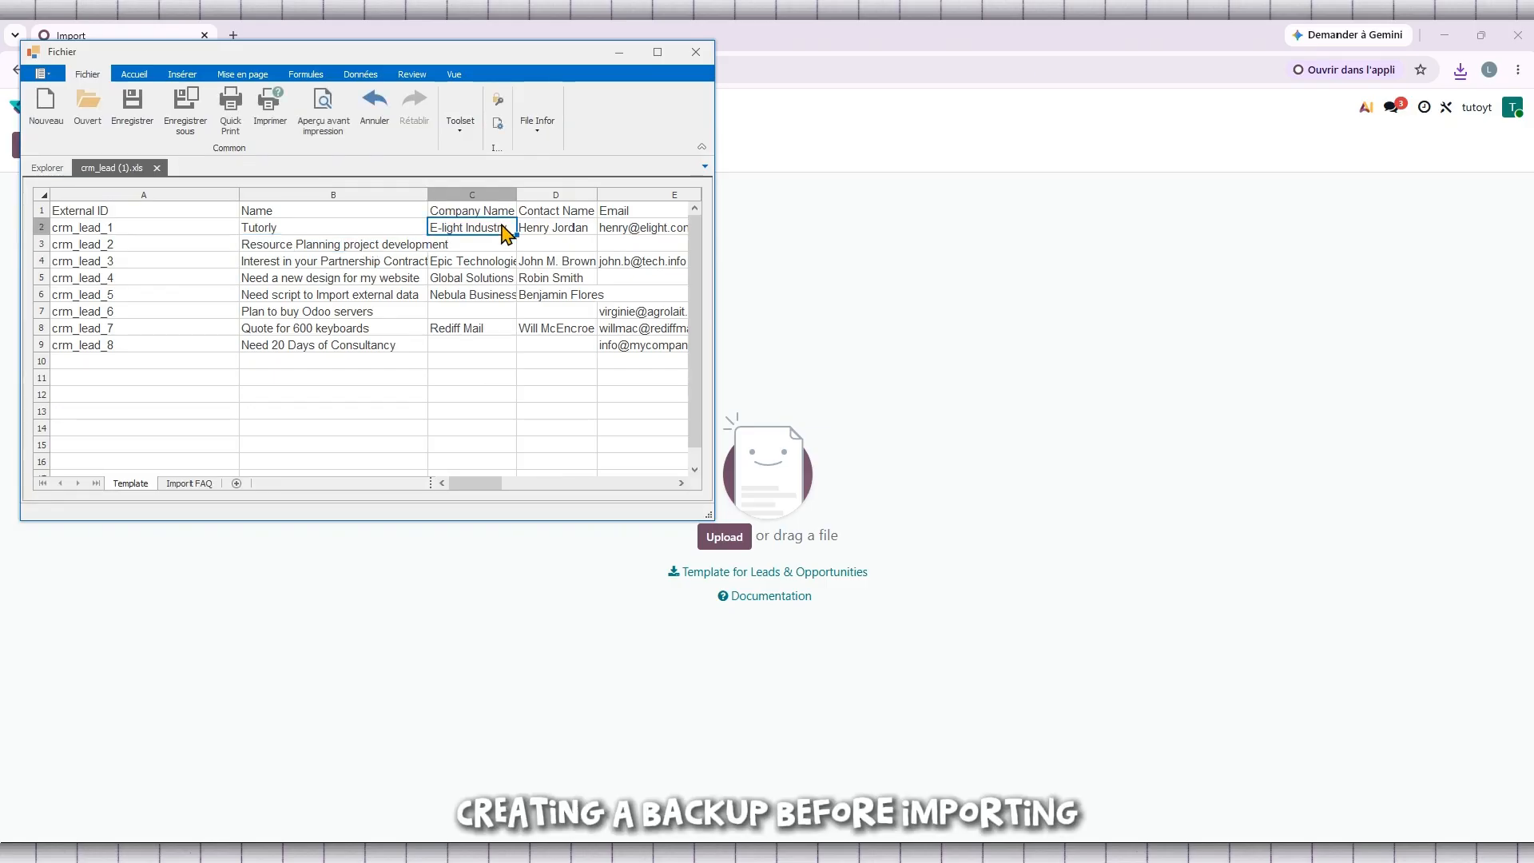
left_click(559, 230)
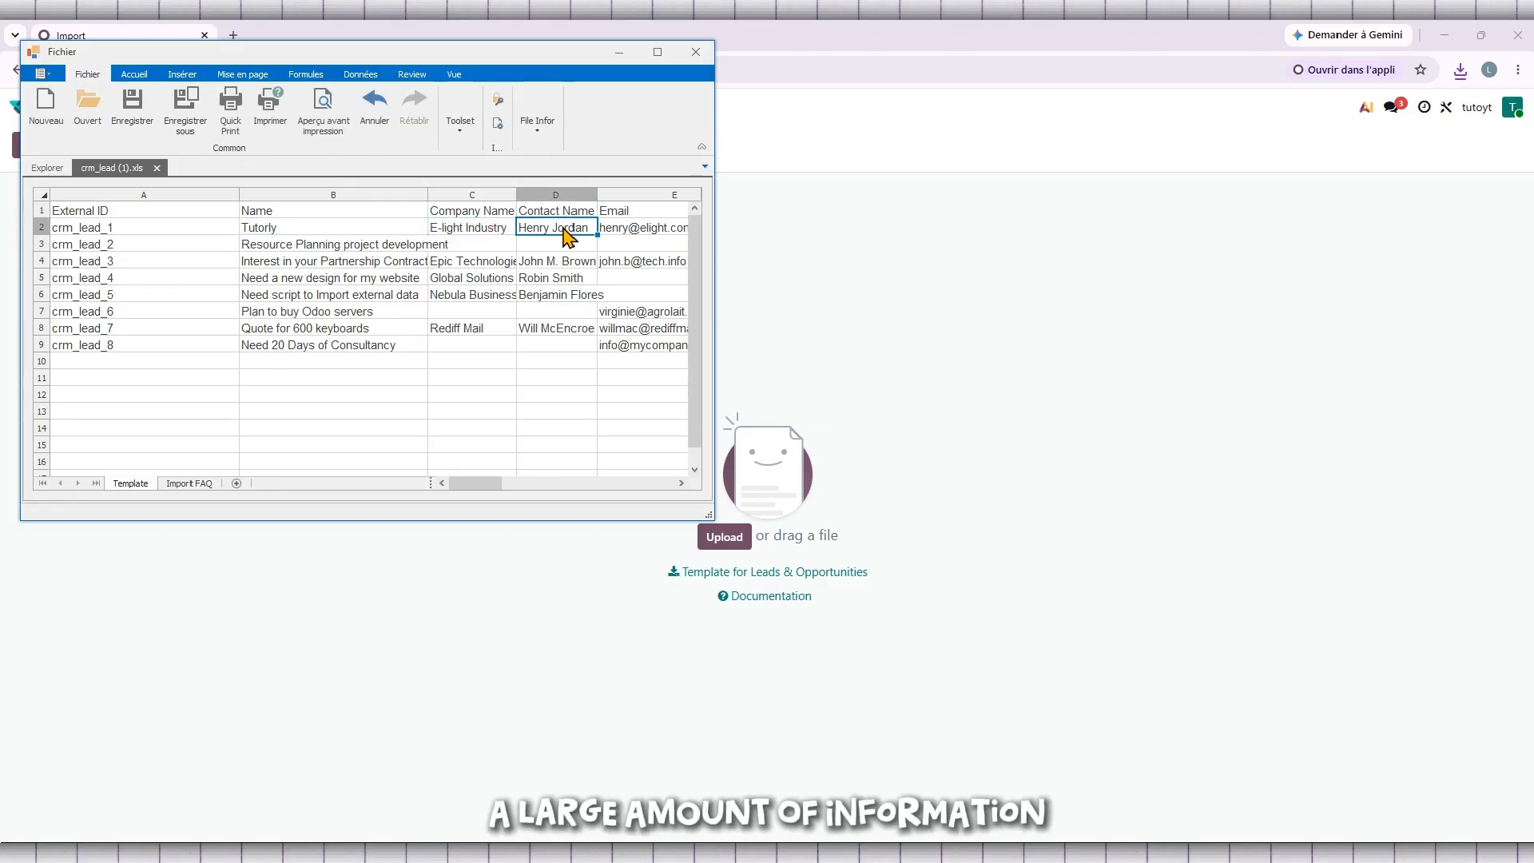